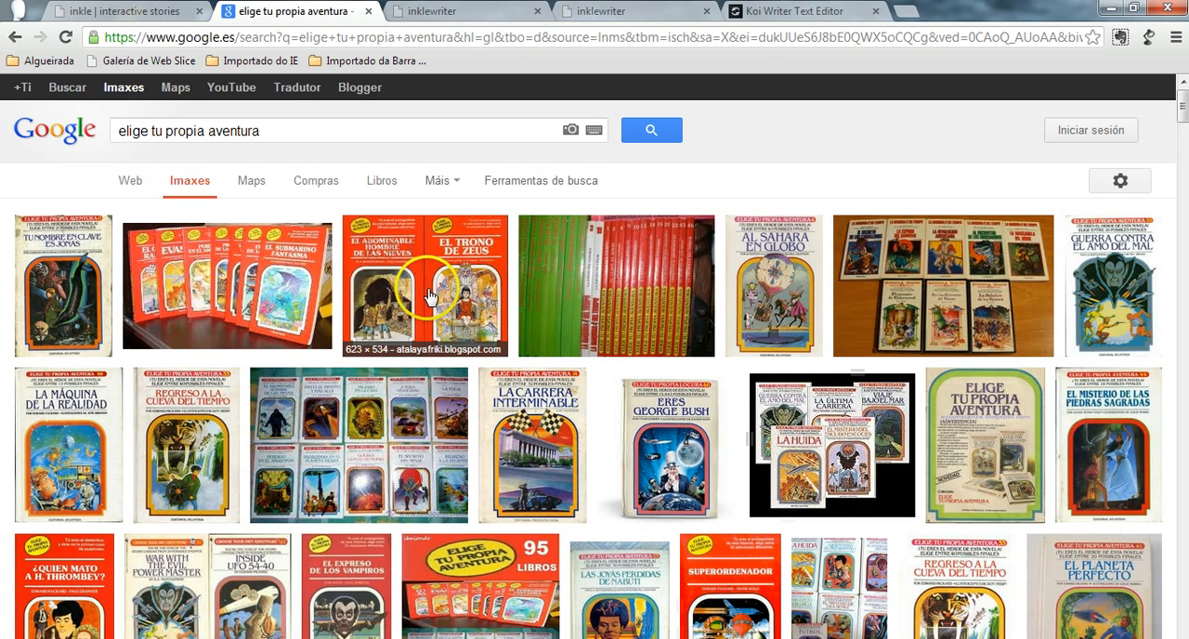
- Open the inklewriter page on the inkle website
click(123, 11)
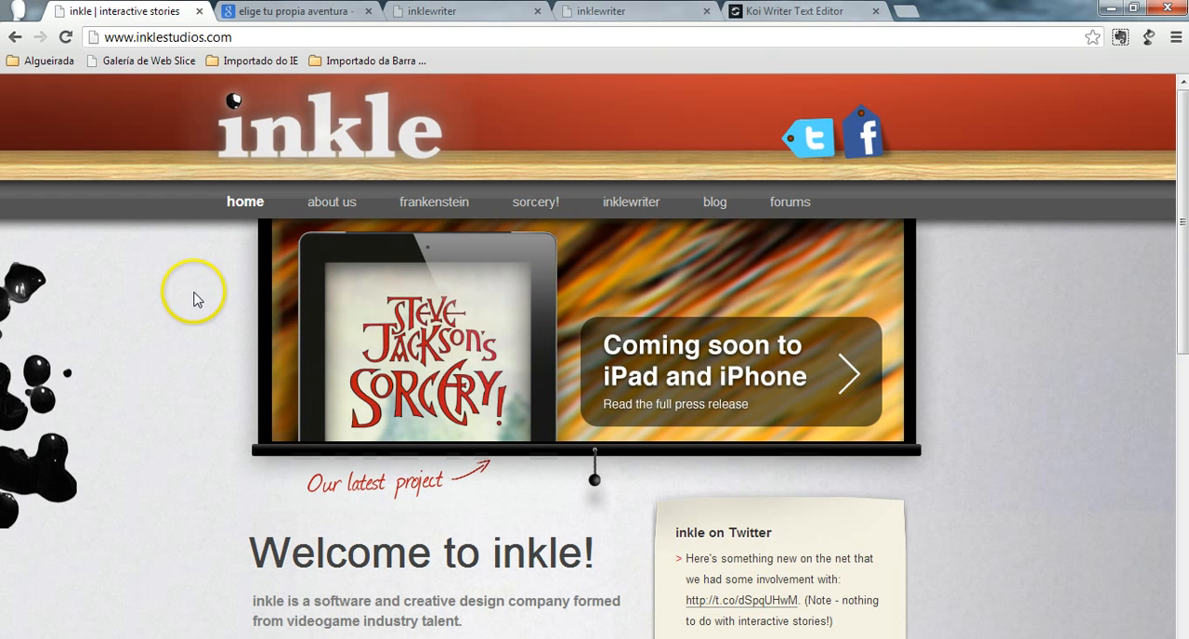
mouse_move(630, 204)
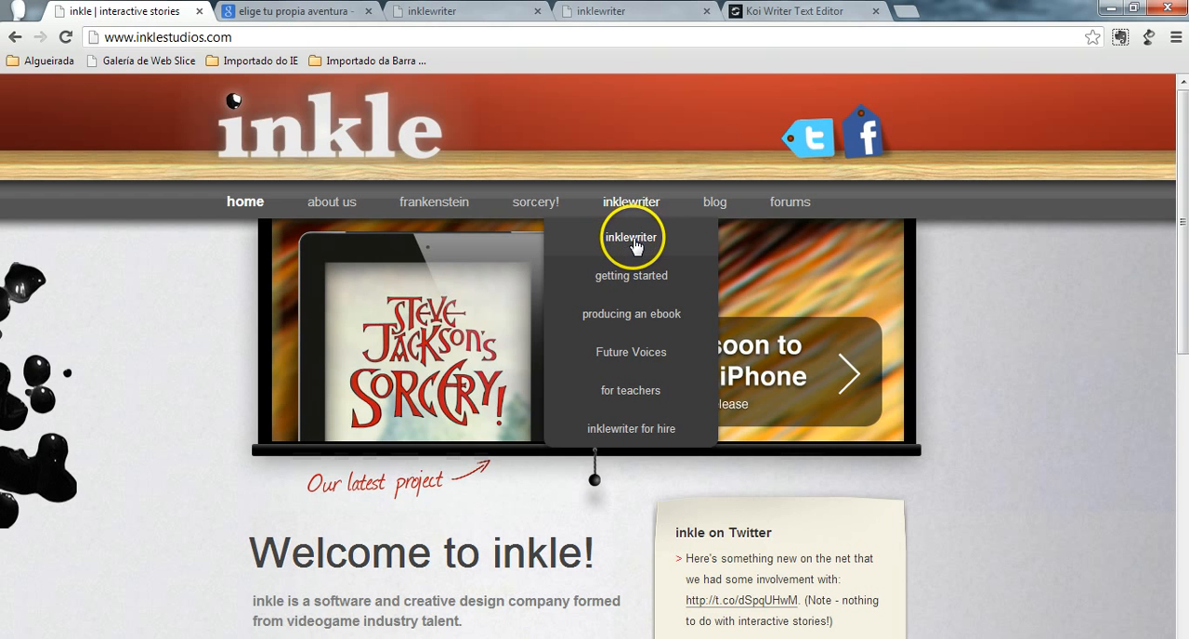
click(633, 243)
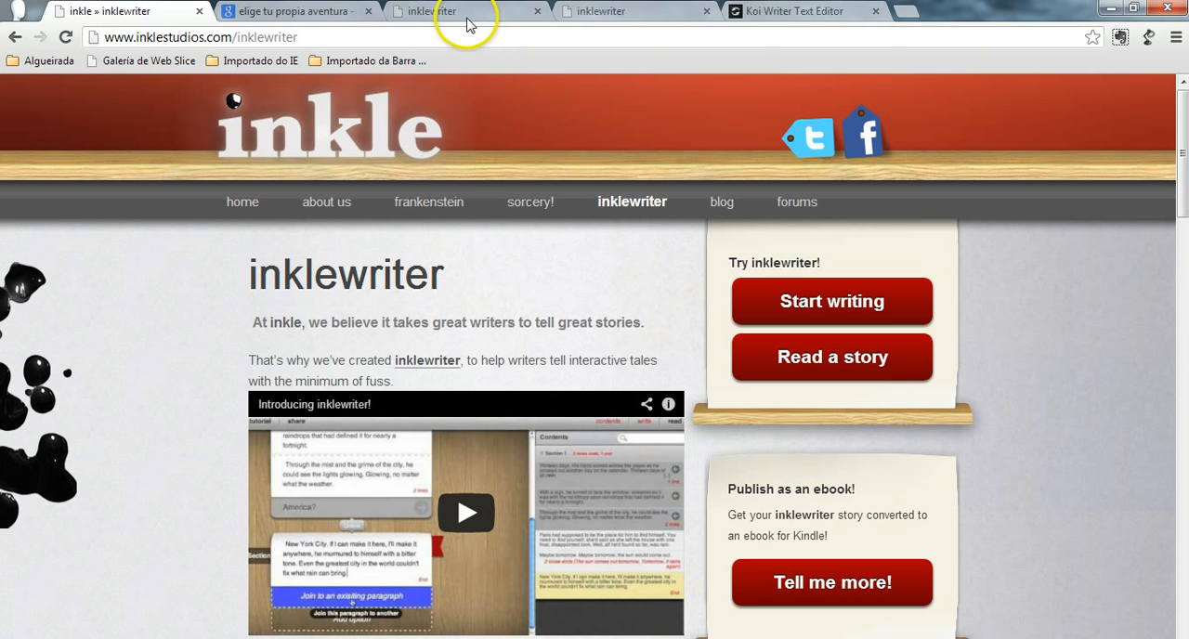
- Open the Musgrave Ritual sample story and read through Part One, picking a reply at each branch up to "We shall see about that."
click(613, 11)
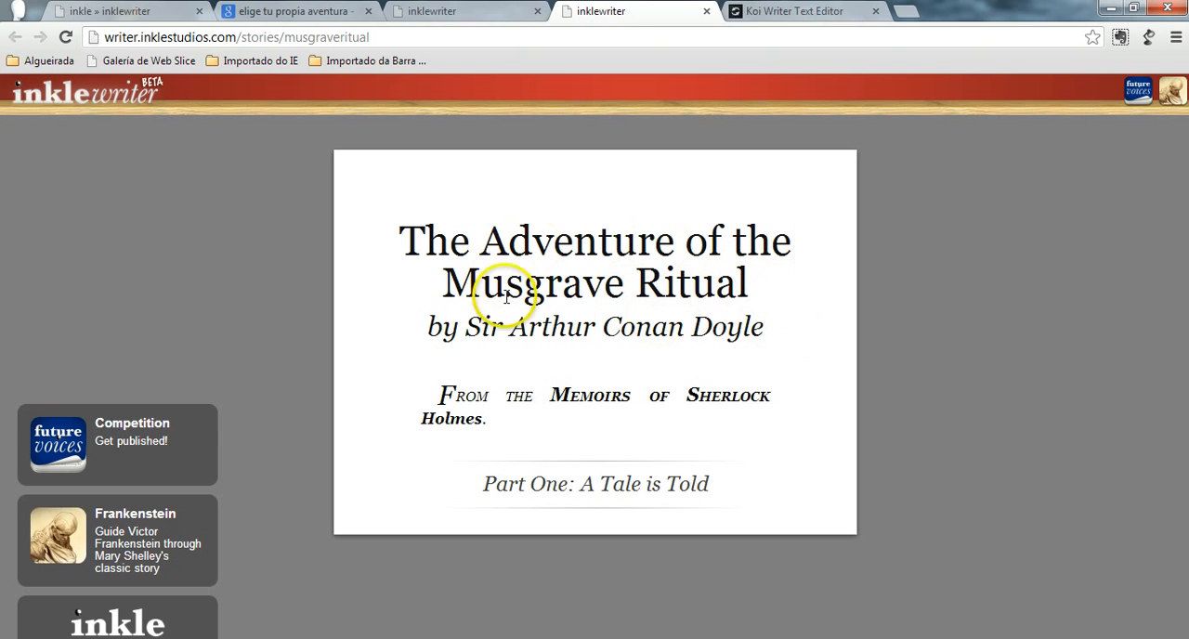
click(599, 484)
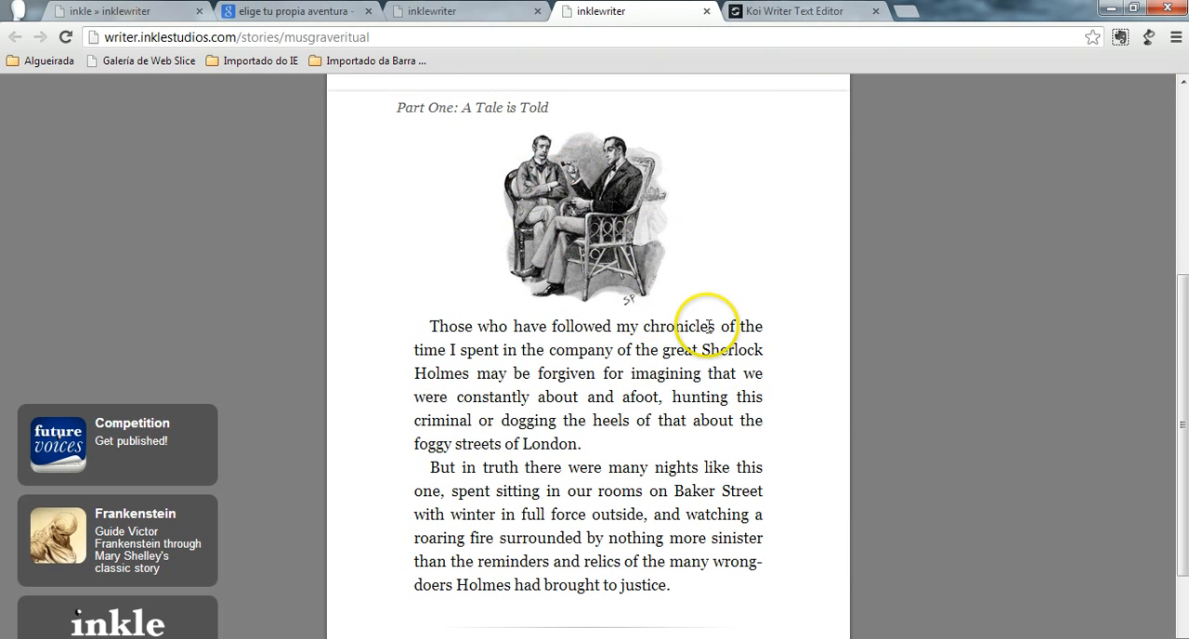
scroll(706, 320, down, 3)
scroll(710, 334, down, 1)
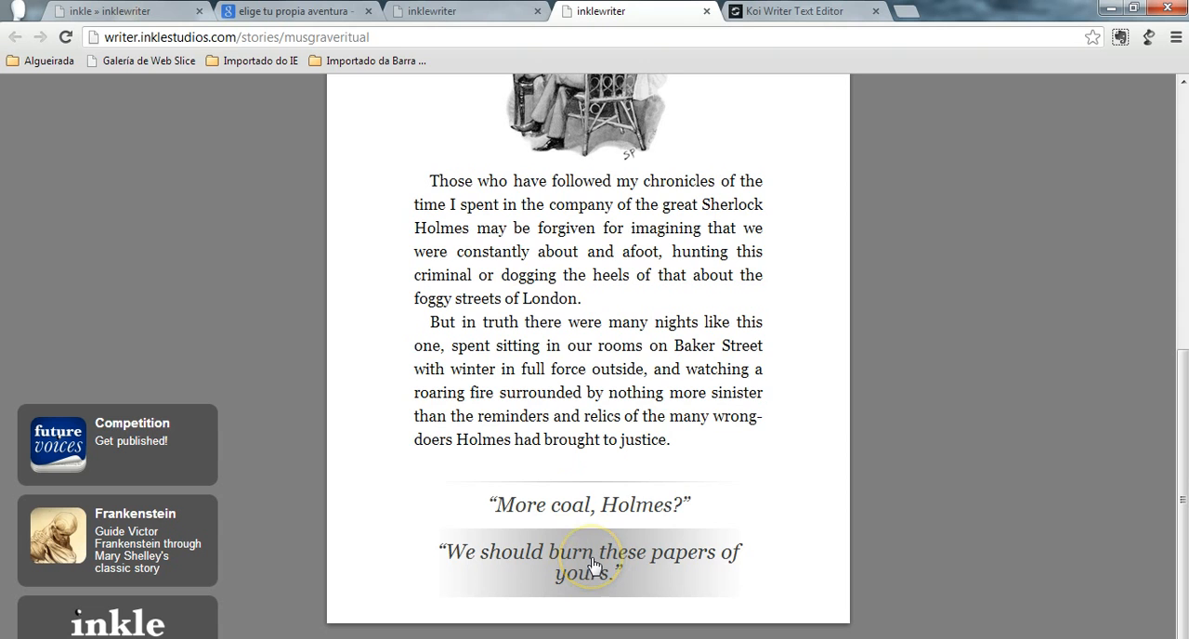
click(595, 564)
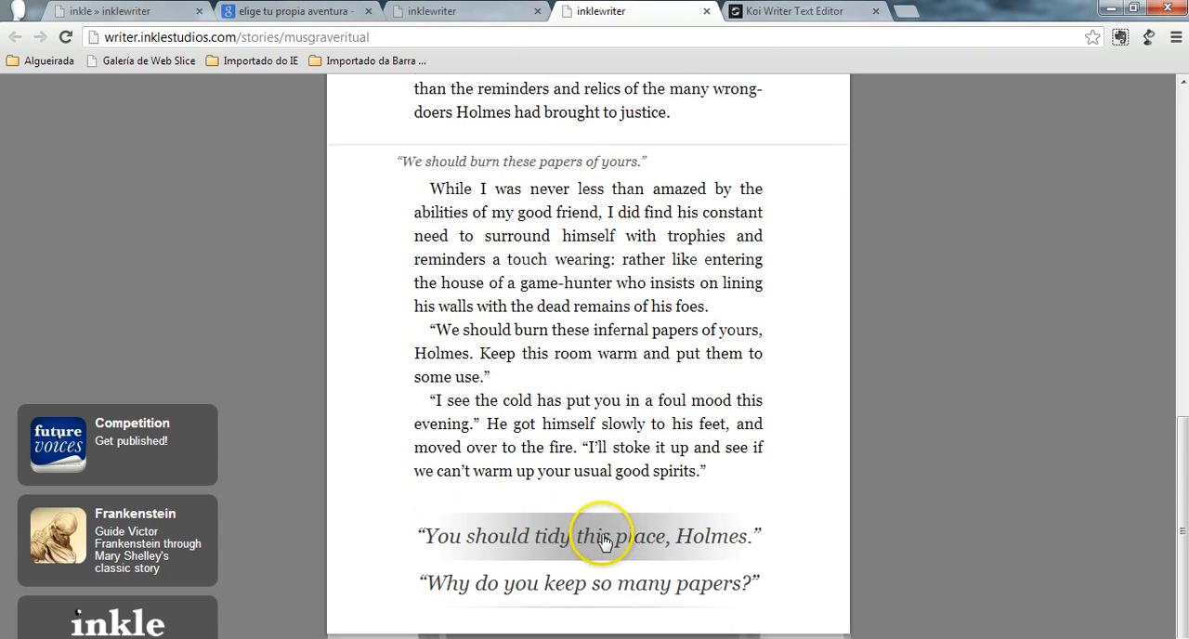
click(599, 527)
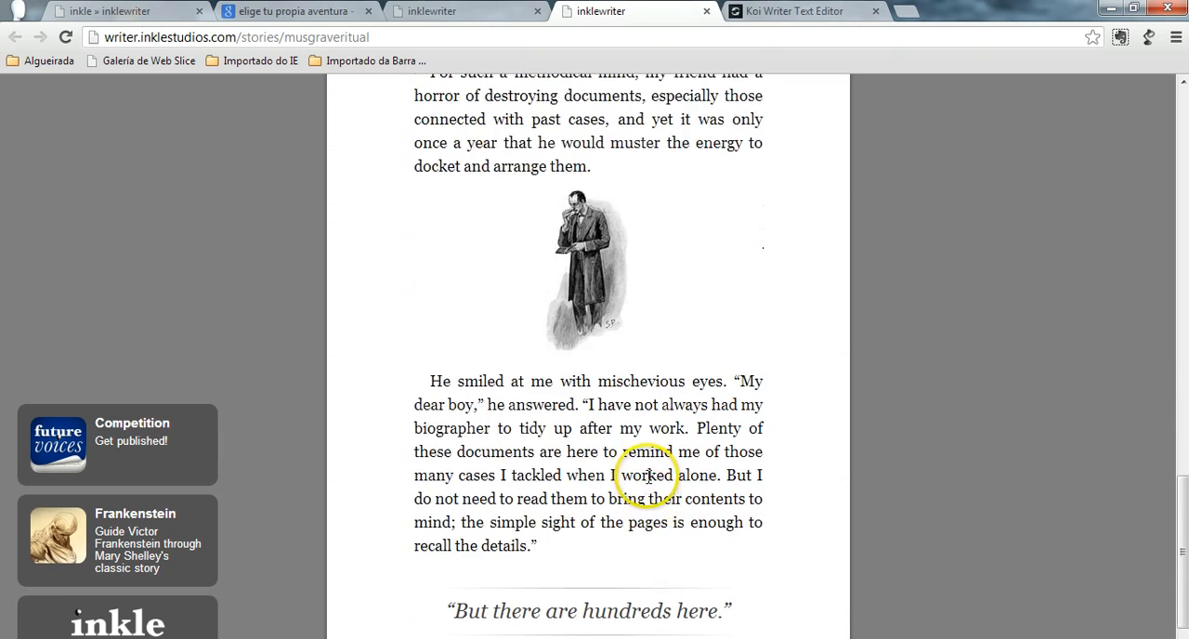
click(627, 563)
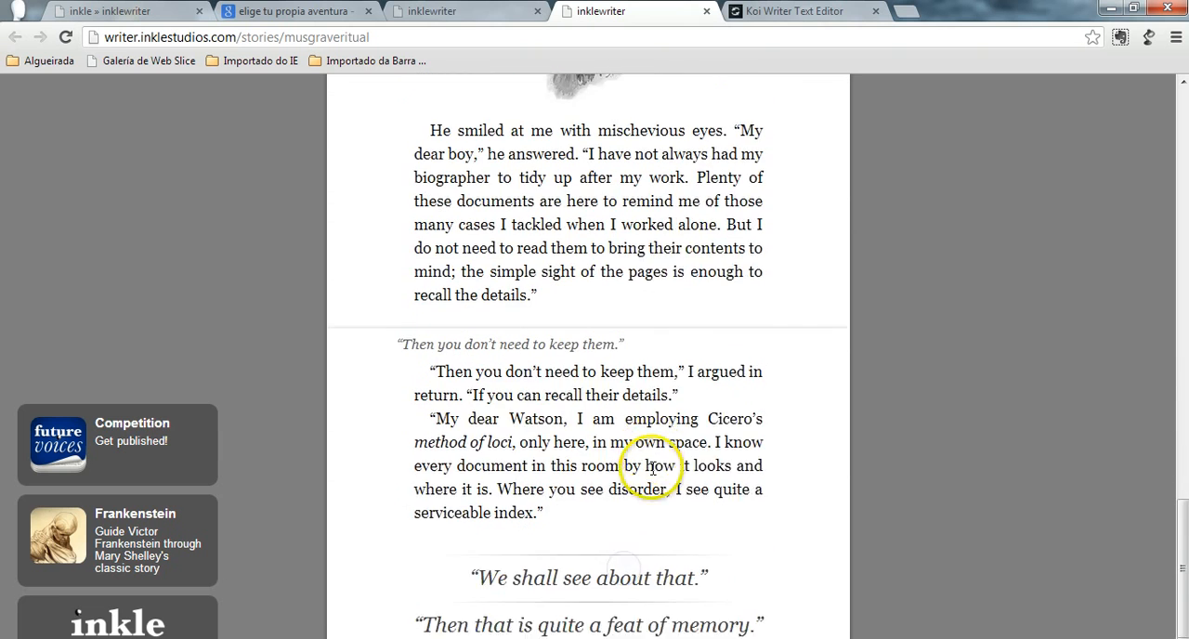
click(617, 527)
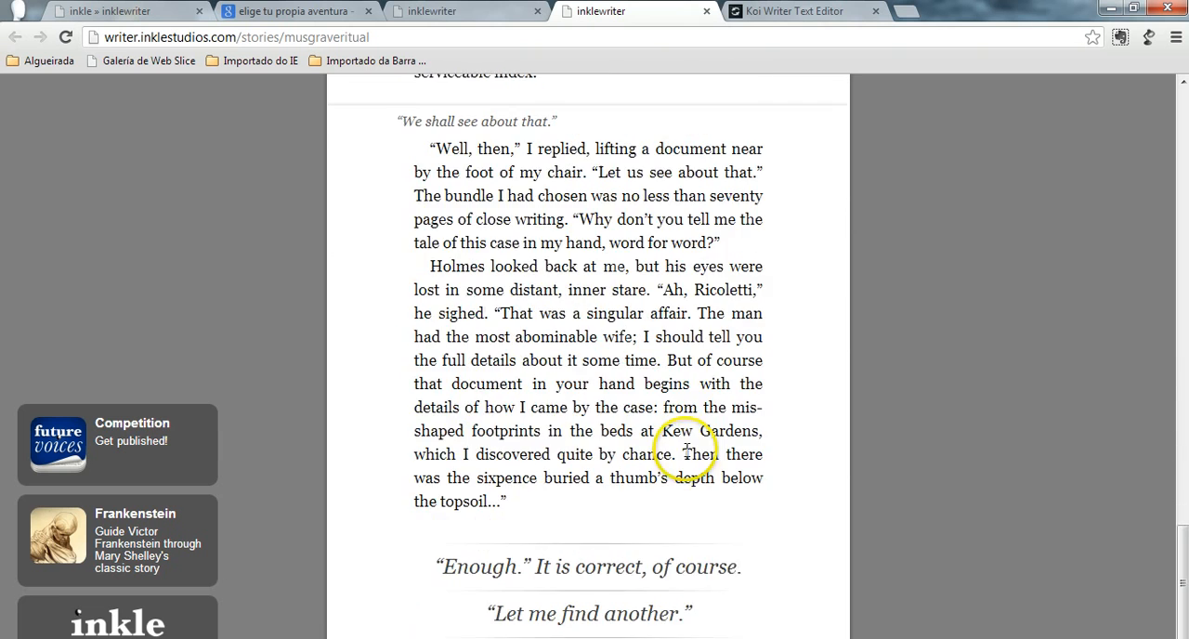
- Review the chosen path back to the title of the Musgrave Ritual story and restart the story
scroll(692, 455, up, 10)
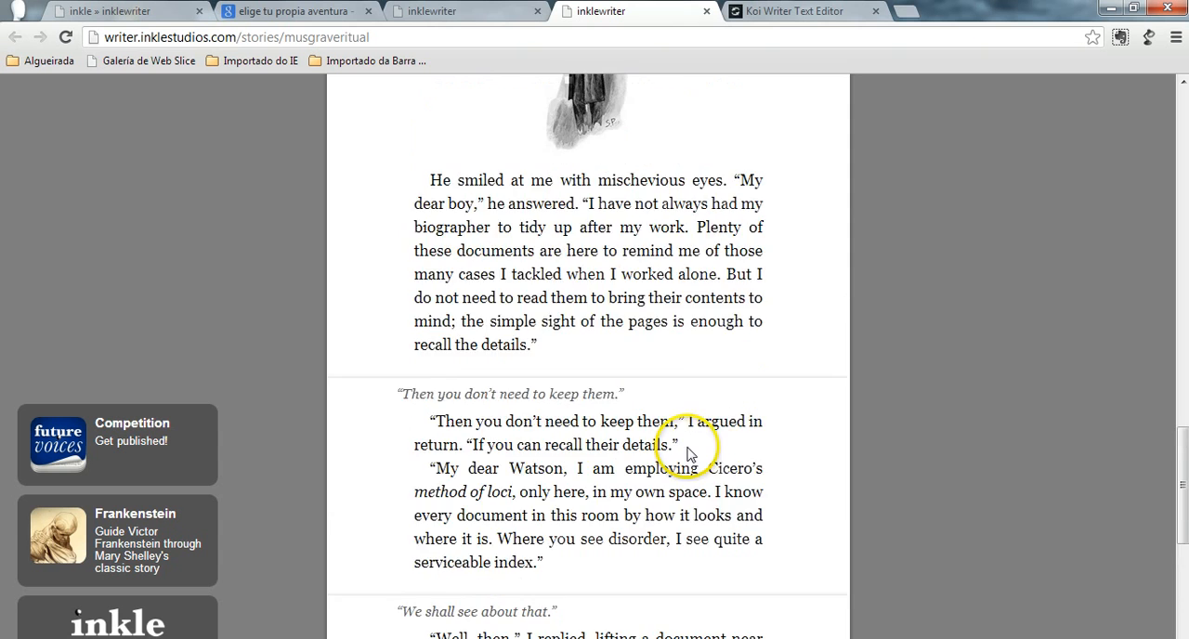
scroll(683, 450, up, 10)
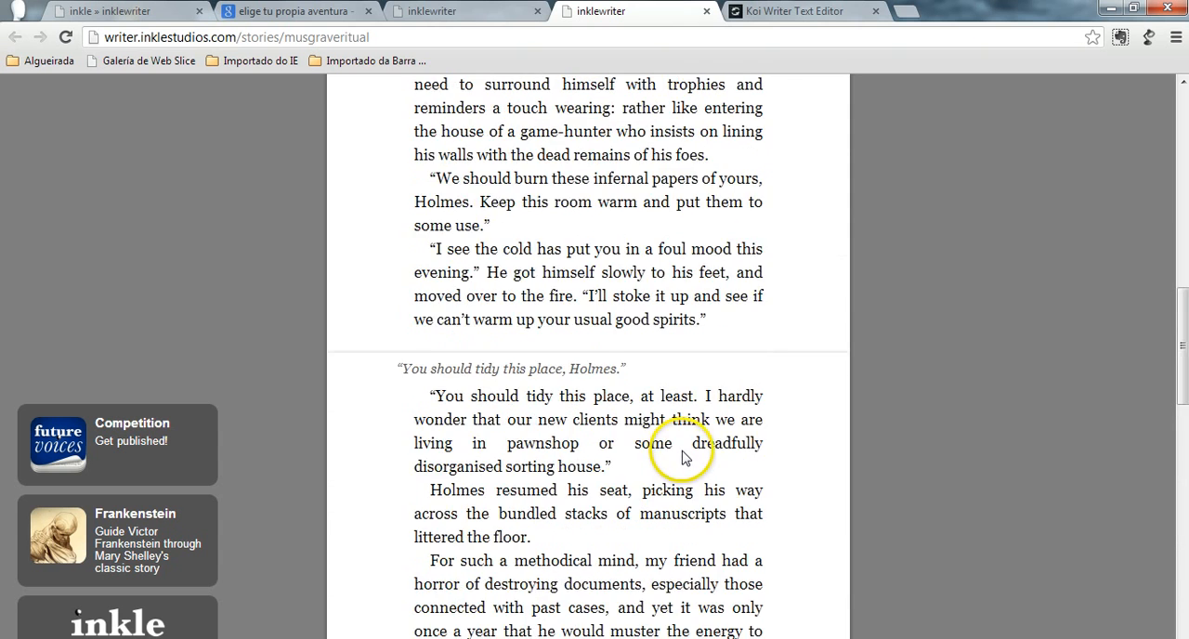
scroll(684, 455, up, 4)
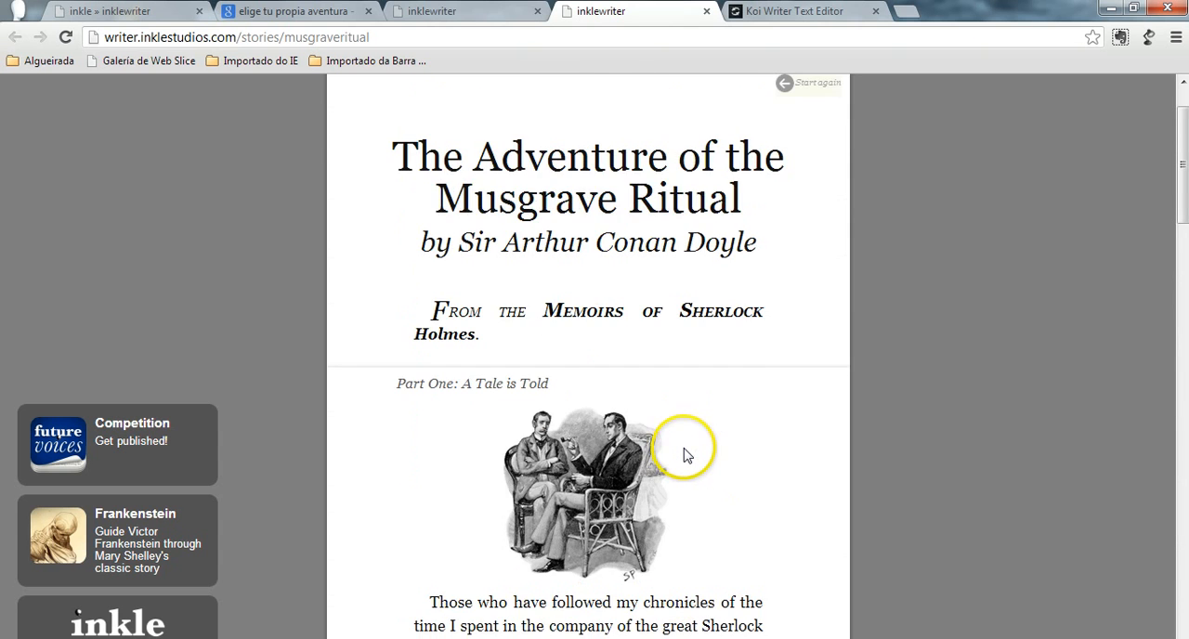
scroll(687, 451, up, 2)
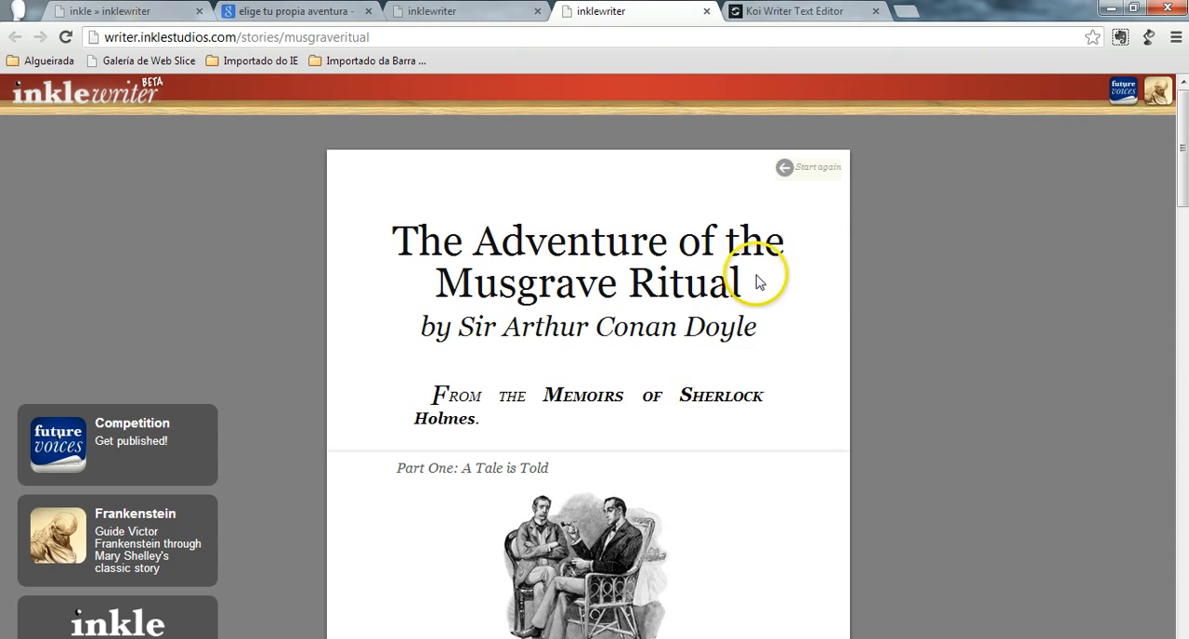
click(809, 165)
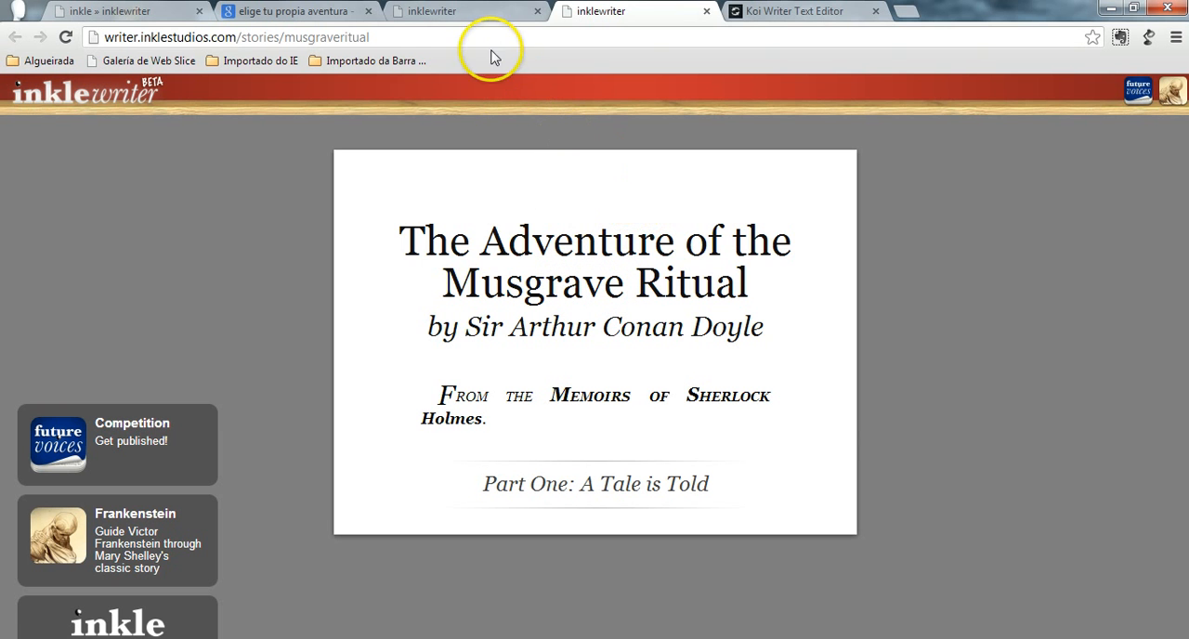
- Switch to the Untitled Story in the inklewriter editor, view its unique sharing URL and close the share dialog
click(451, 15)
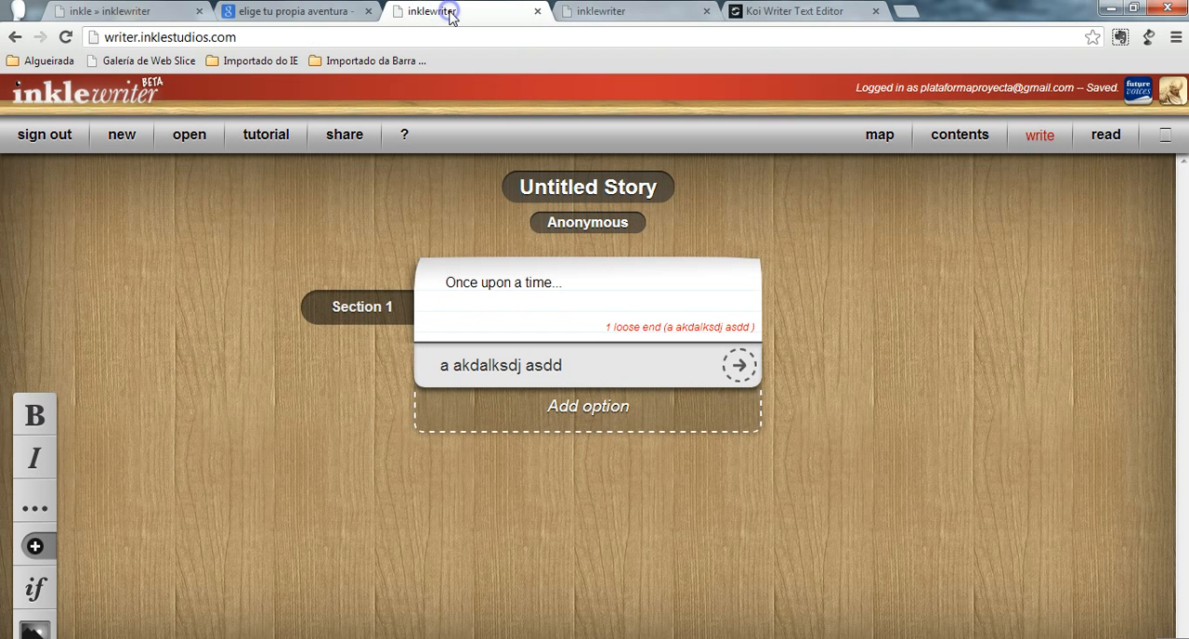
click(132, 9)
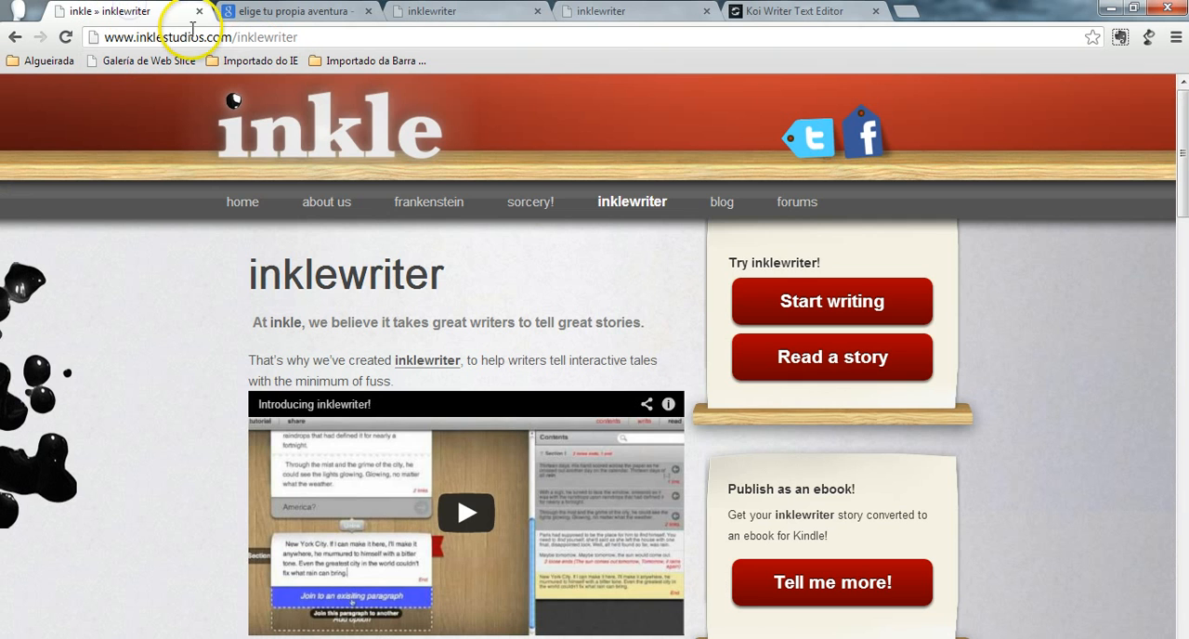
mouse_move(651, 229)
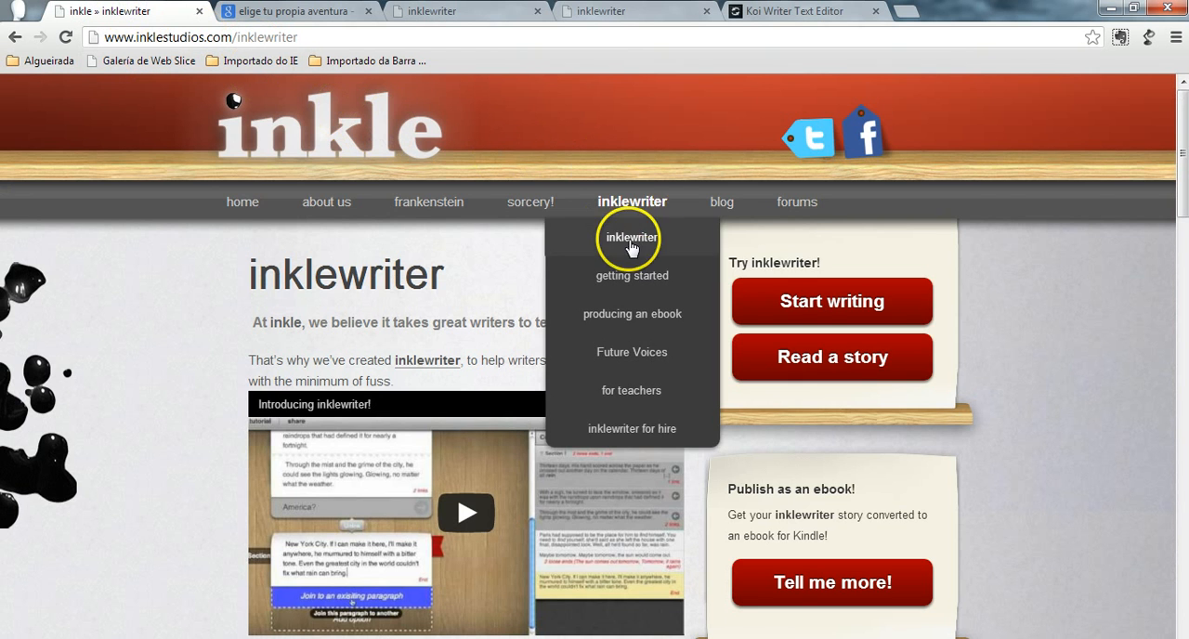
click(446, 11)
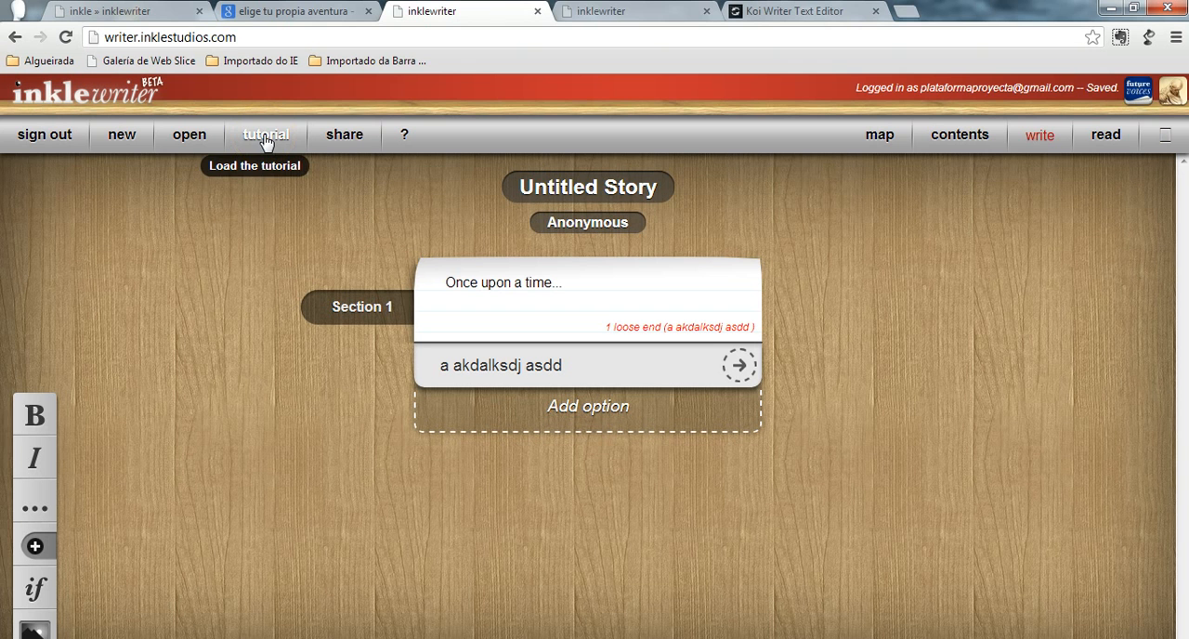
click(346, 137)
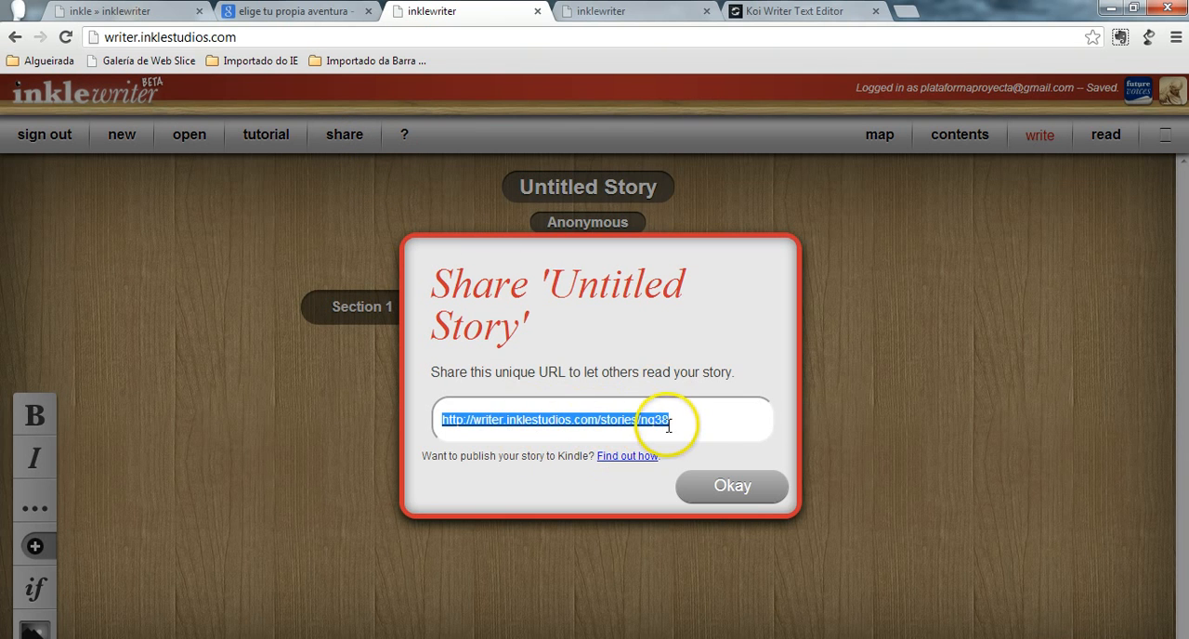
click(739, 490)
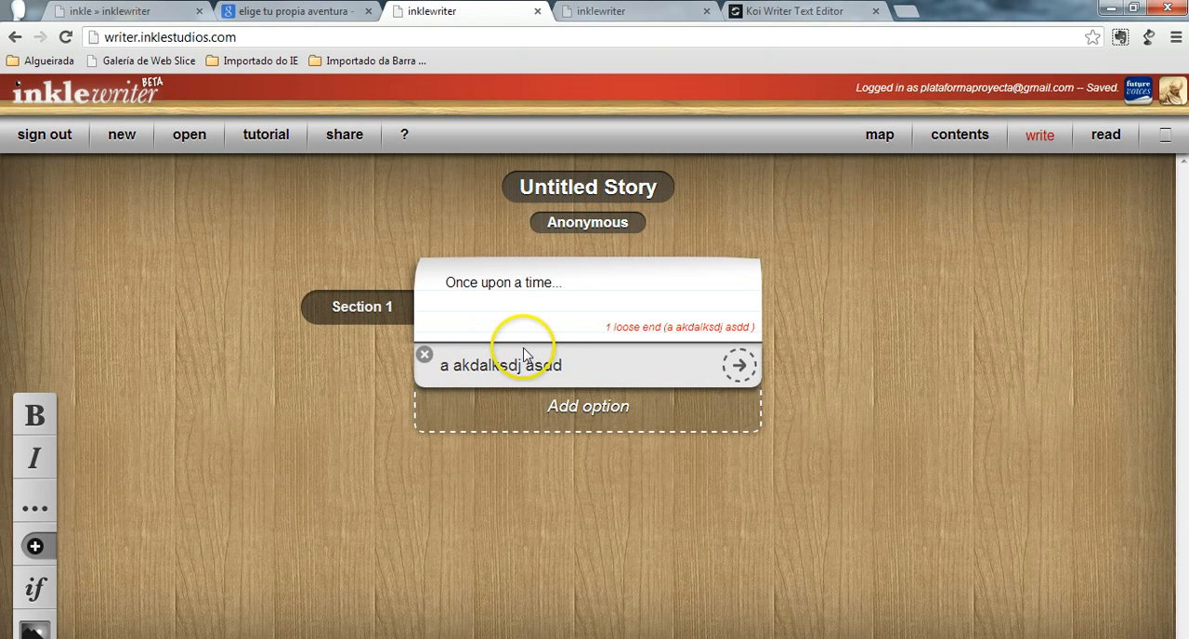
- Replace the opening paragraph of Section 1 with "Había una vez..."
click(521, 283)
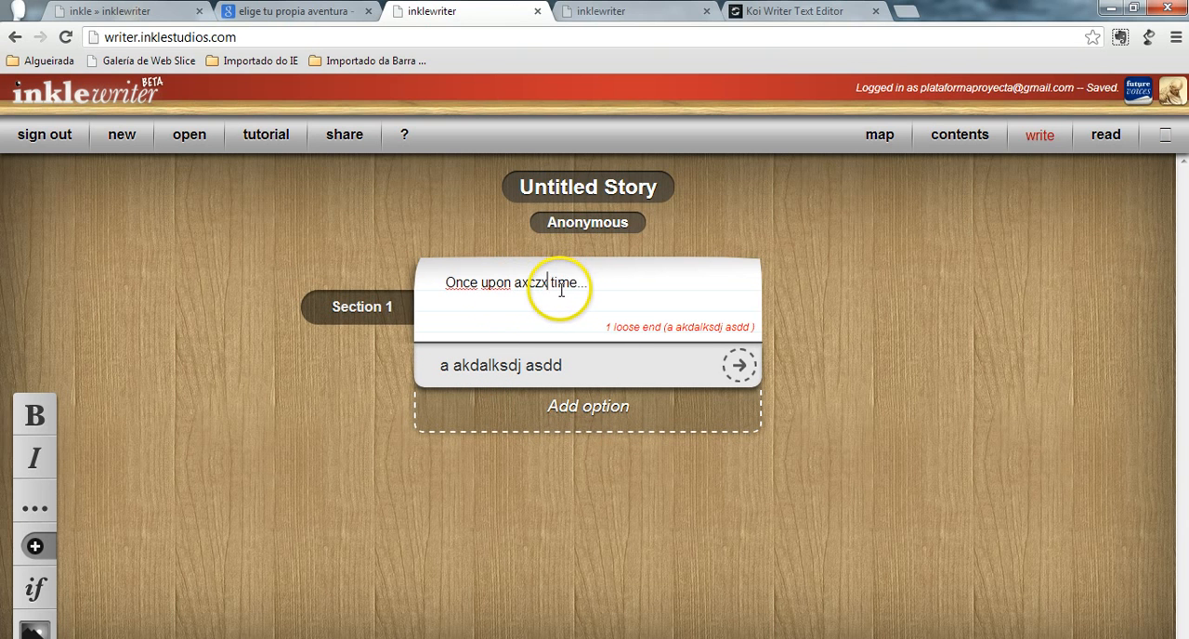
triple_click(559, 293)
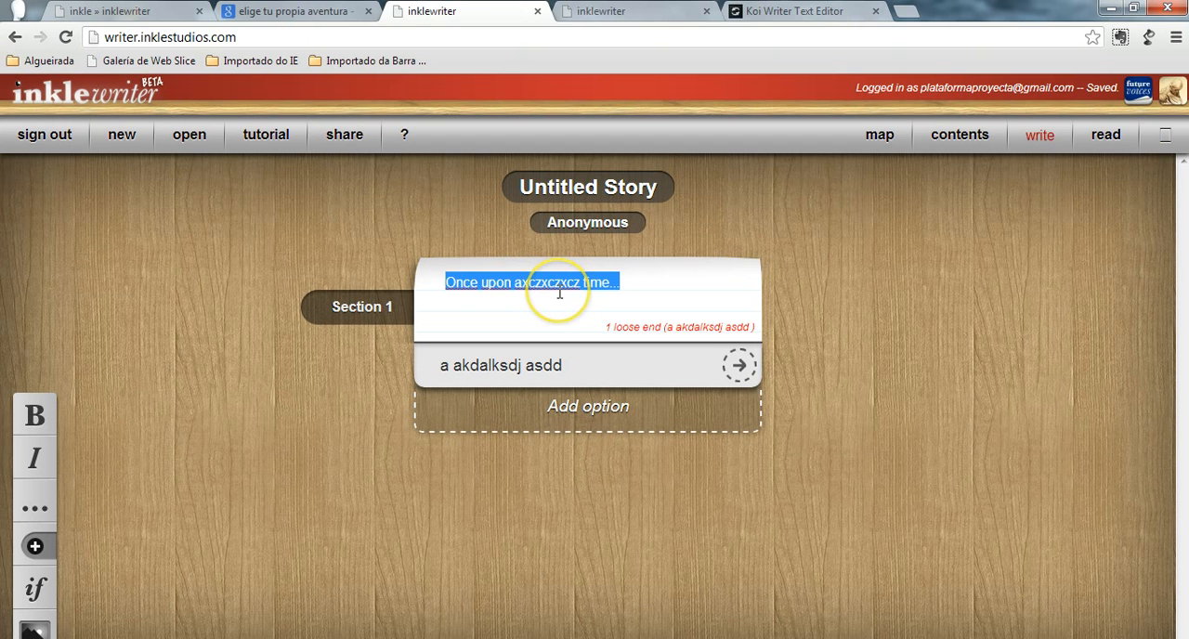
key(BackSpace)
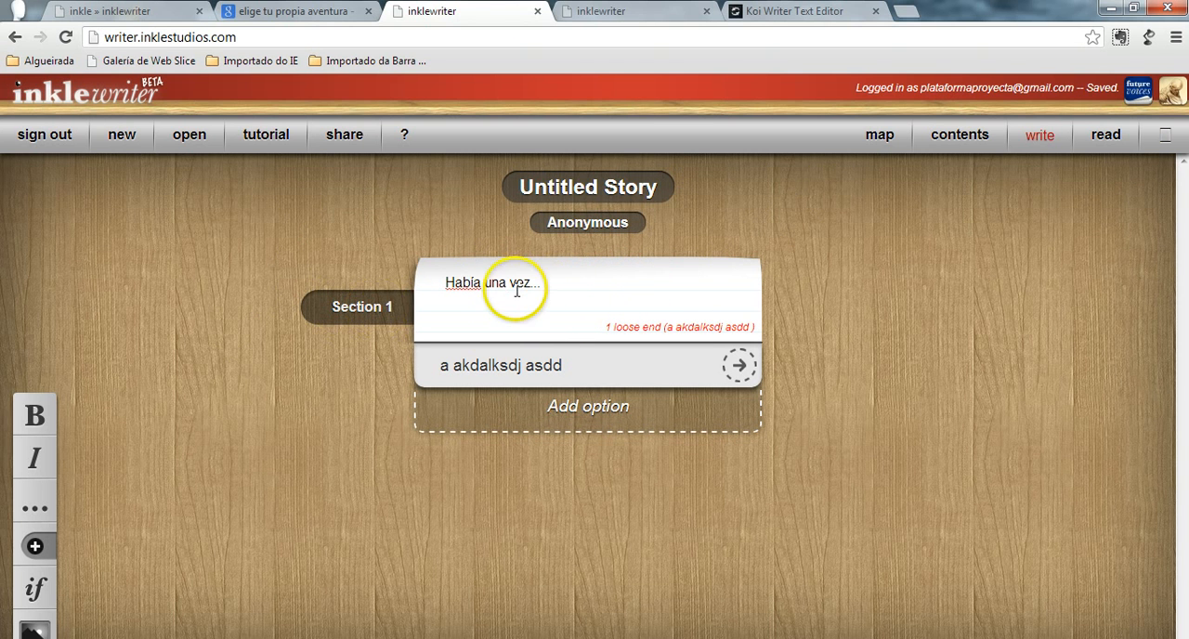
click(364, 305)
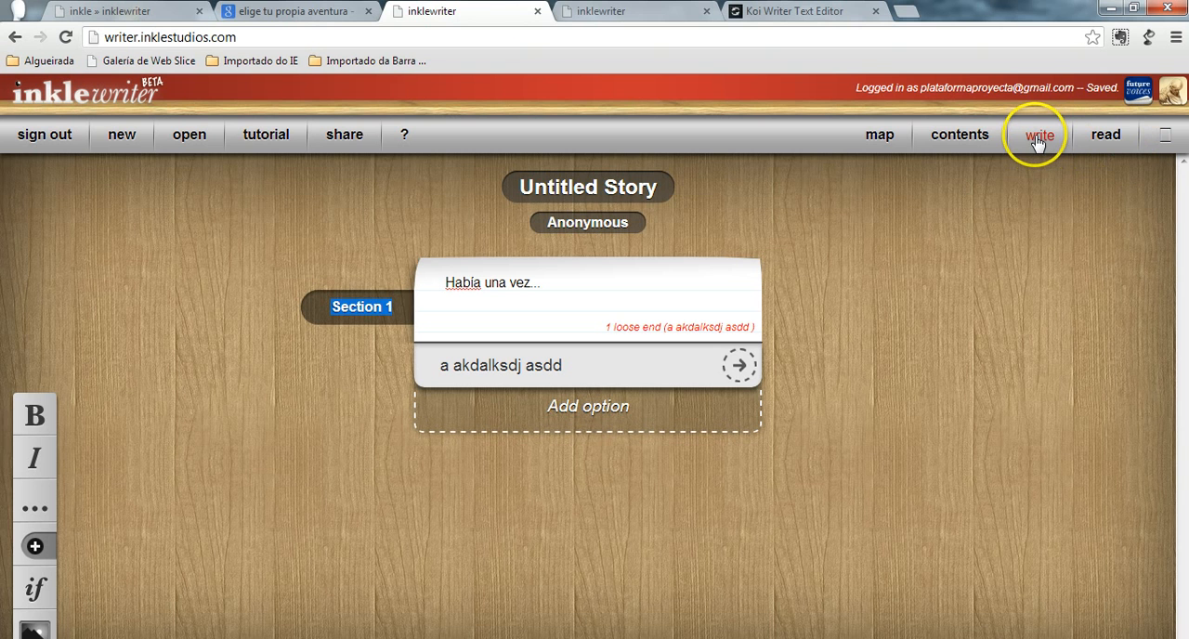
- Preview the Untitled Story in reading mode and return to writing mode
click(1106, 139)
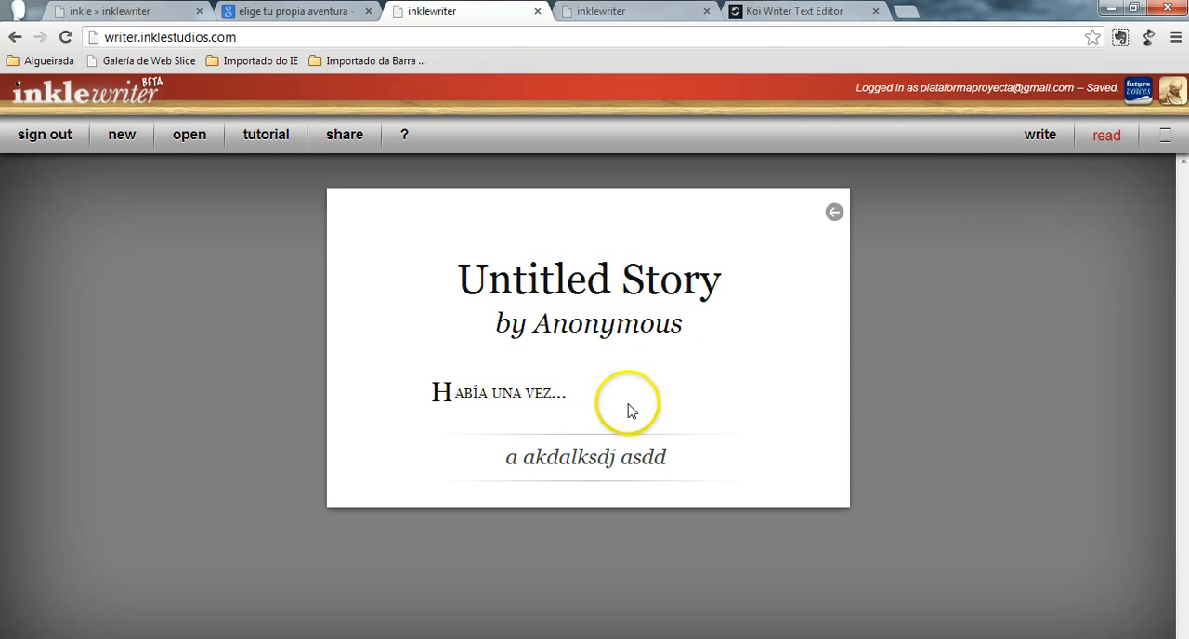
click(1040, 136)
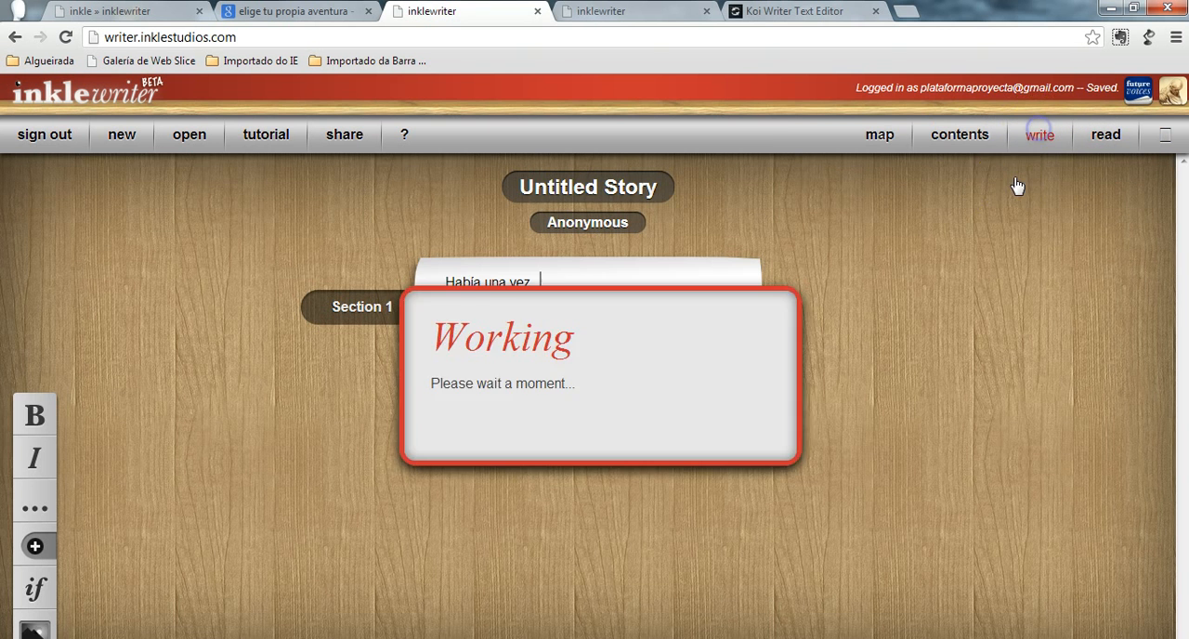
- Display the story's Contents list beside the editor, trying its paragraph entry and hiding and reshowing the list
click(957, 136)
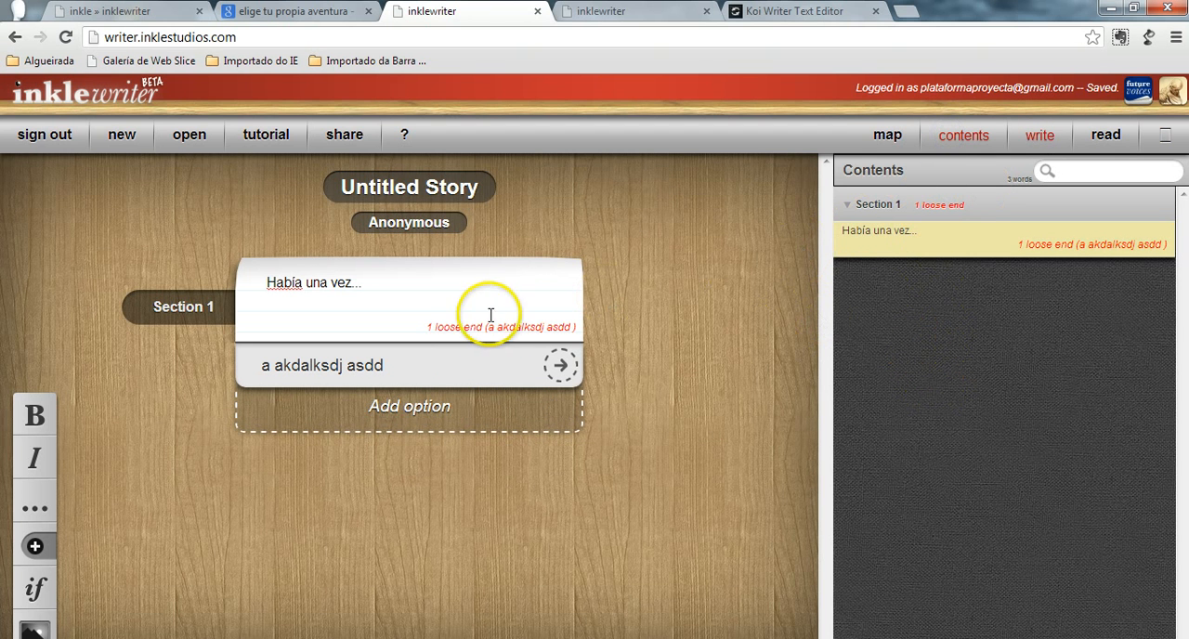
click(464, 425)
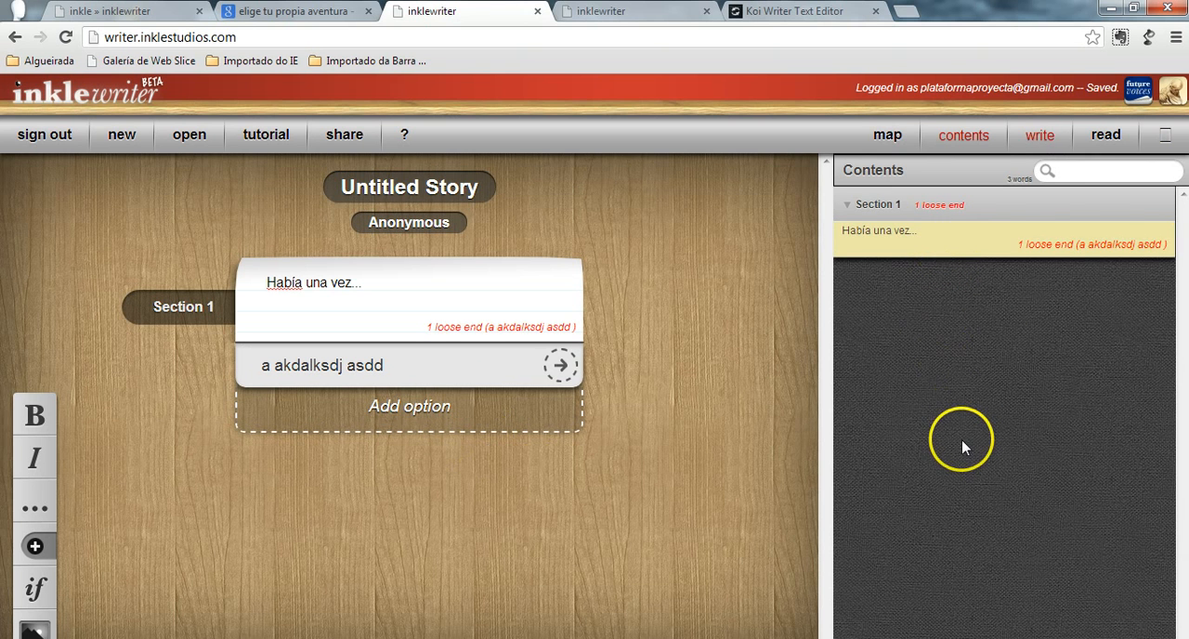
click(1048, 249)
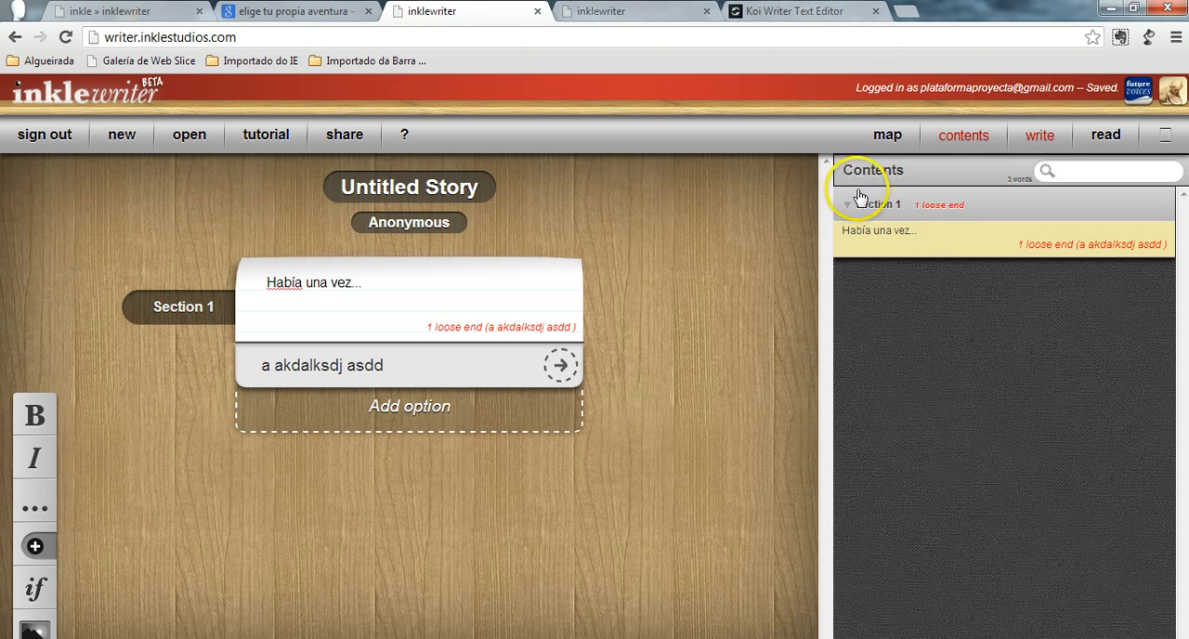
click(963, 139)
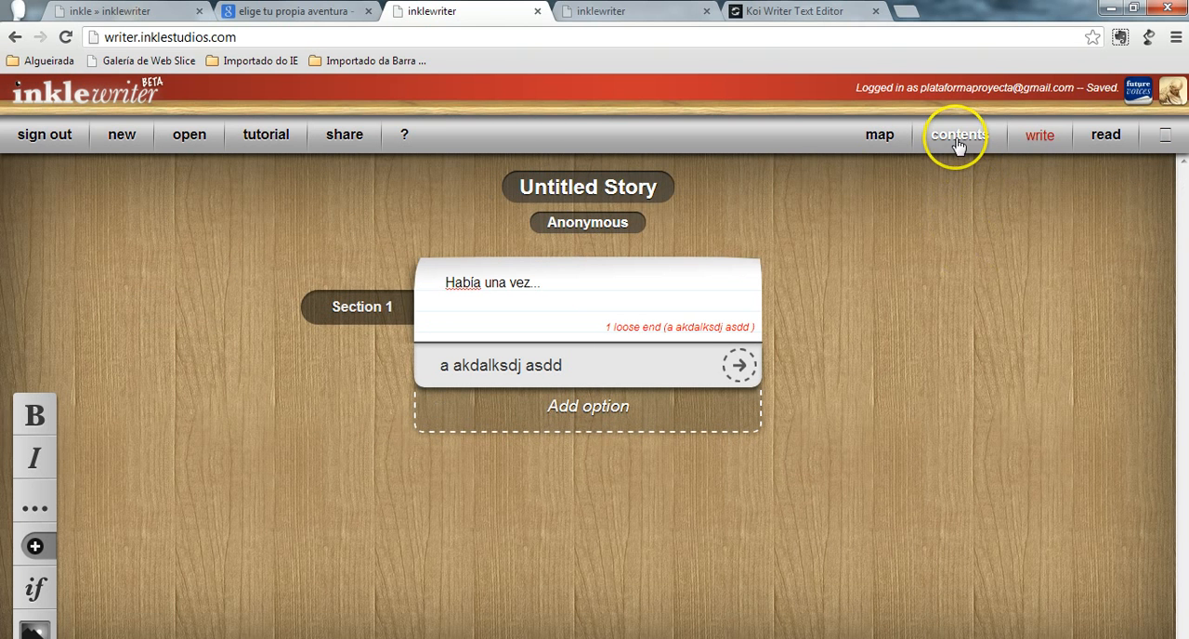
click(952, 136)
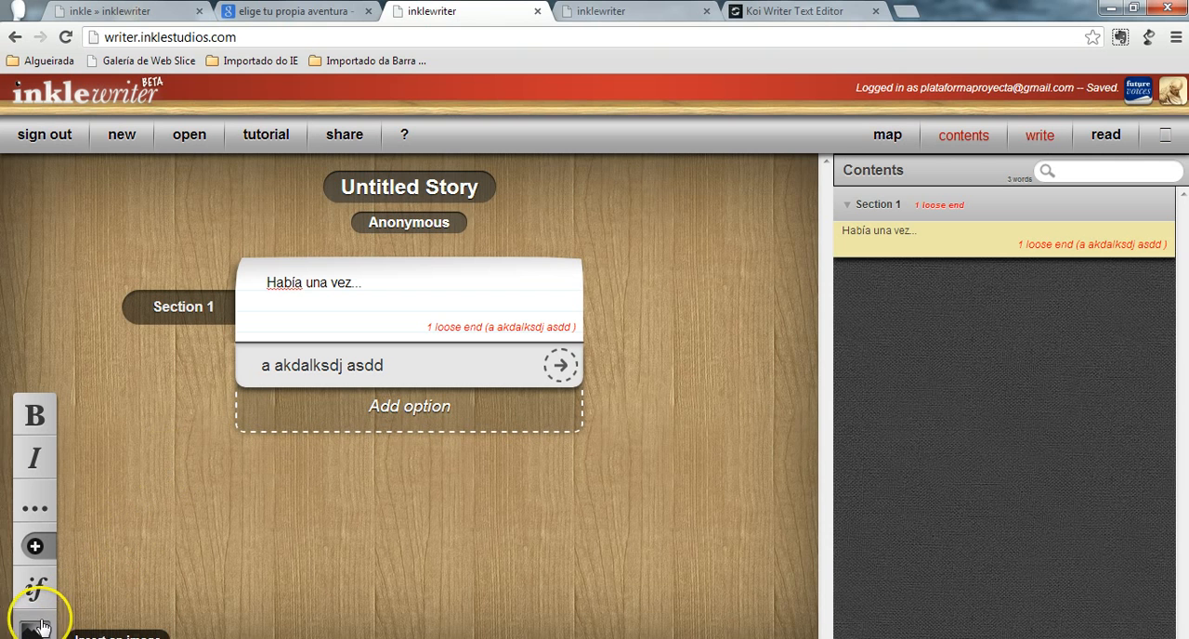
- Append "un cuento..." to the Section 1 paragraph and add a second option reading "salida"
click(381, 284)
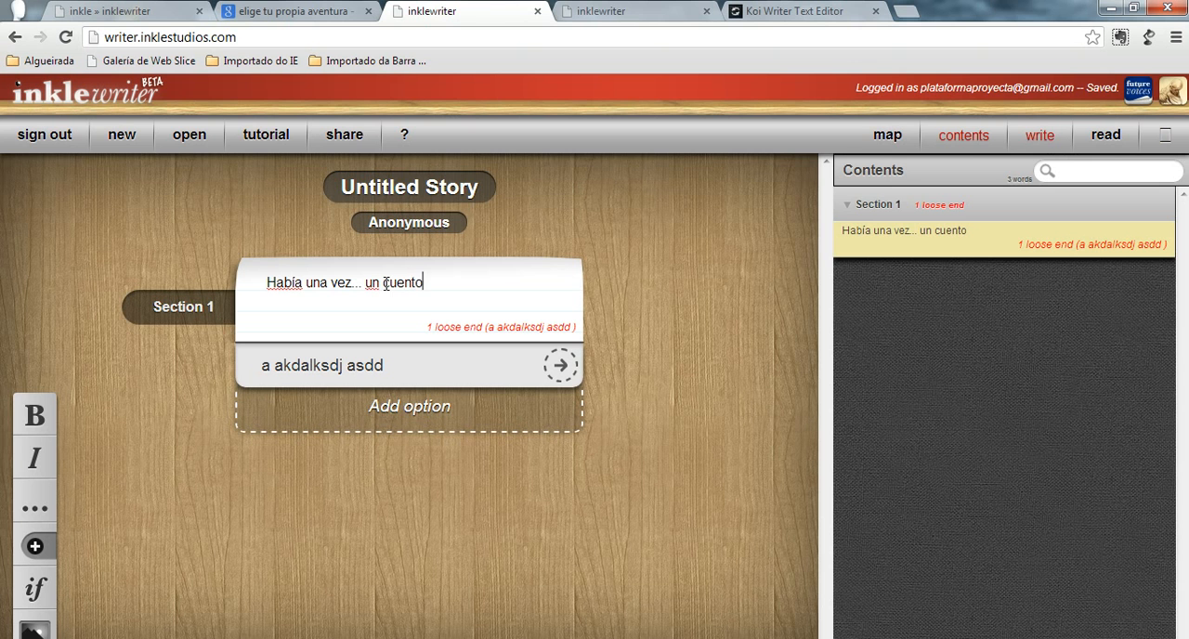
click(416, 409)
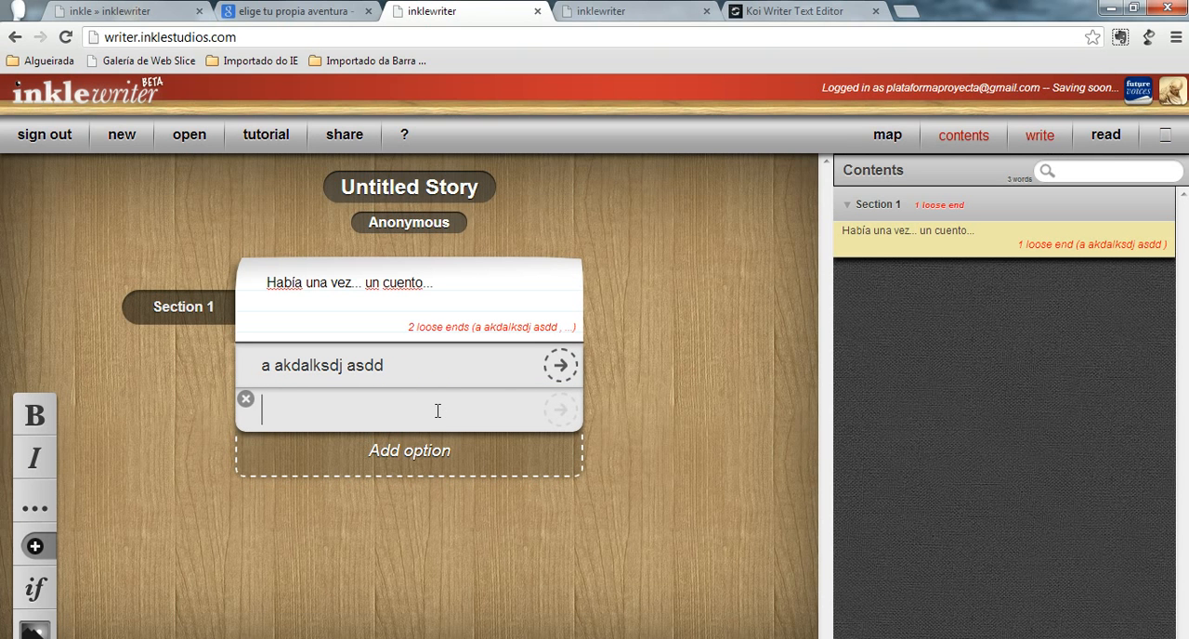
text(salida)
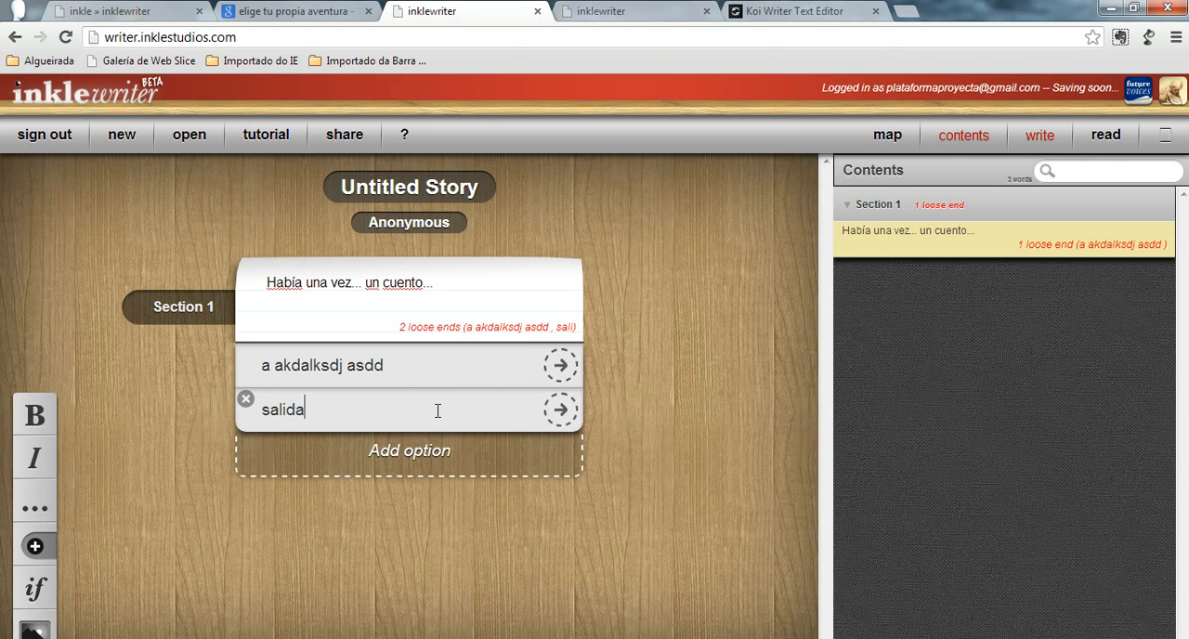
- Continue the story from the "salida" option with a new paragraph reading "asdjak dalk aksjd alskd alskd alkd alskdj as"
click(542, 408)
click(558, 410)
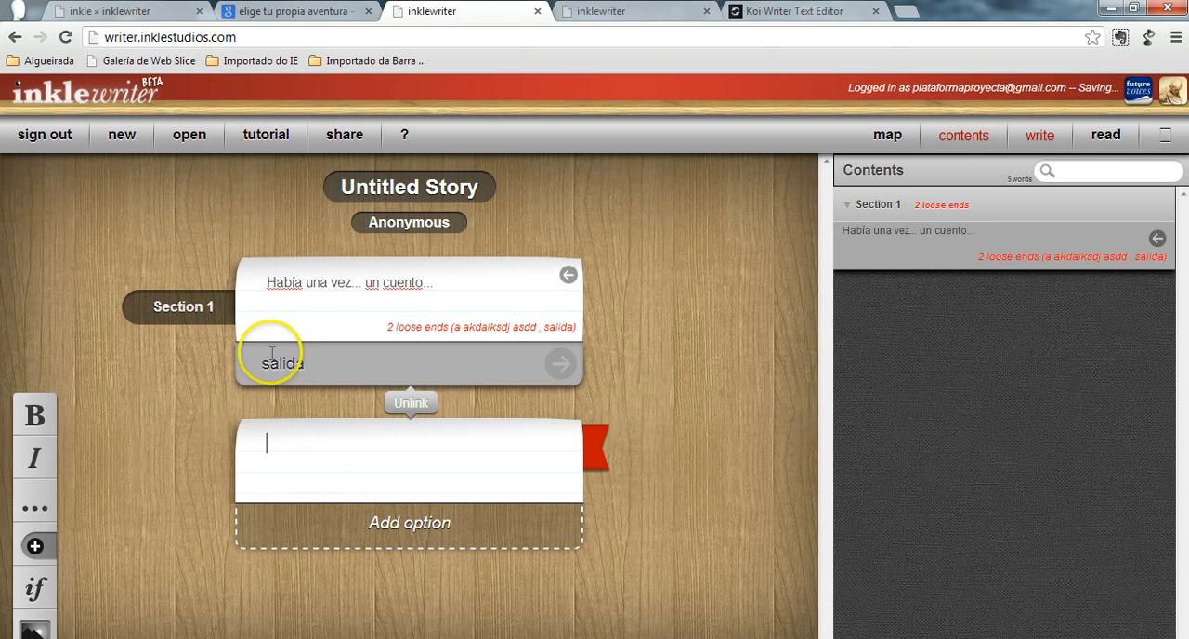
text(asdjak dalk aksjd alskd alskd alkd alskdj as)
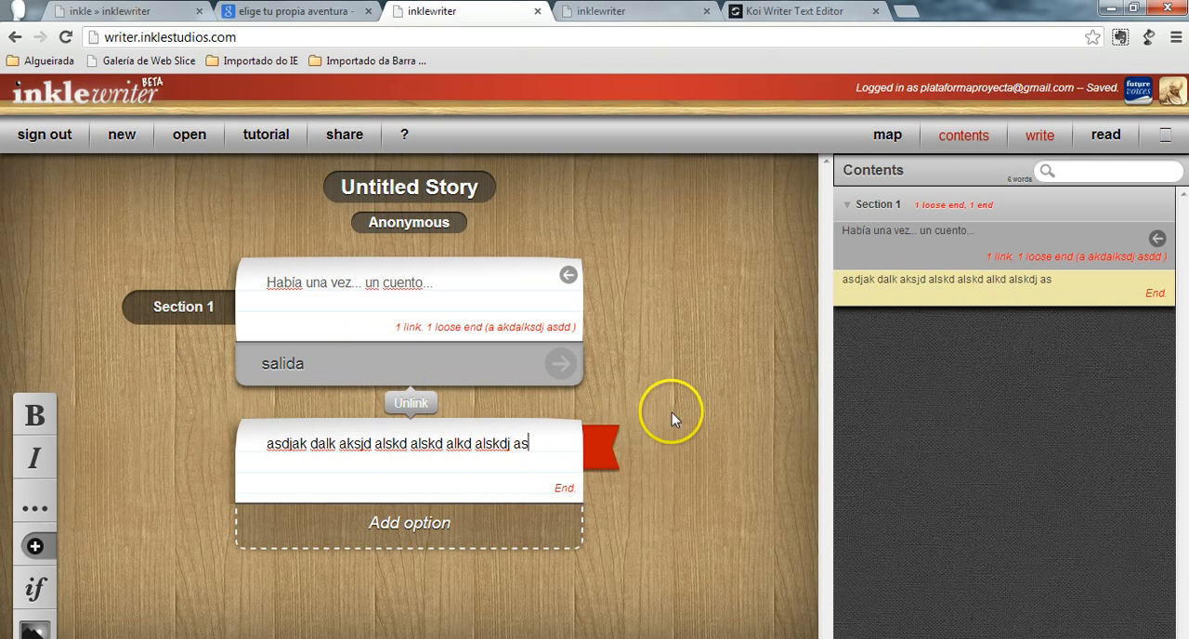
- Unlink that paragraph from the "salida" option and write a replacement reading "sdfkjsldkfj slkfj sldf sdf flksd lj"
click(413, 403)
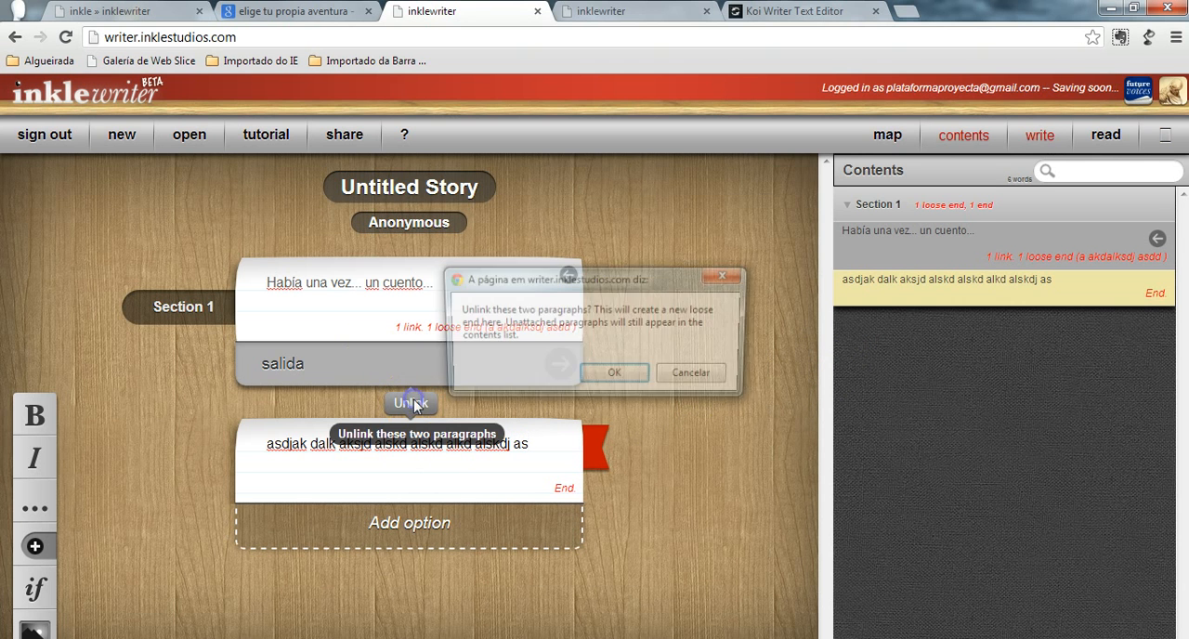
click(602, 376)
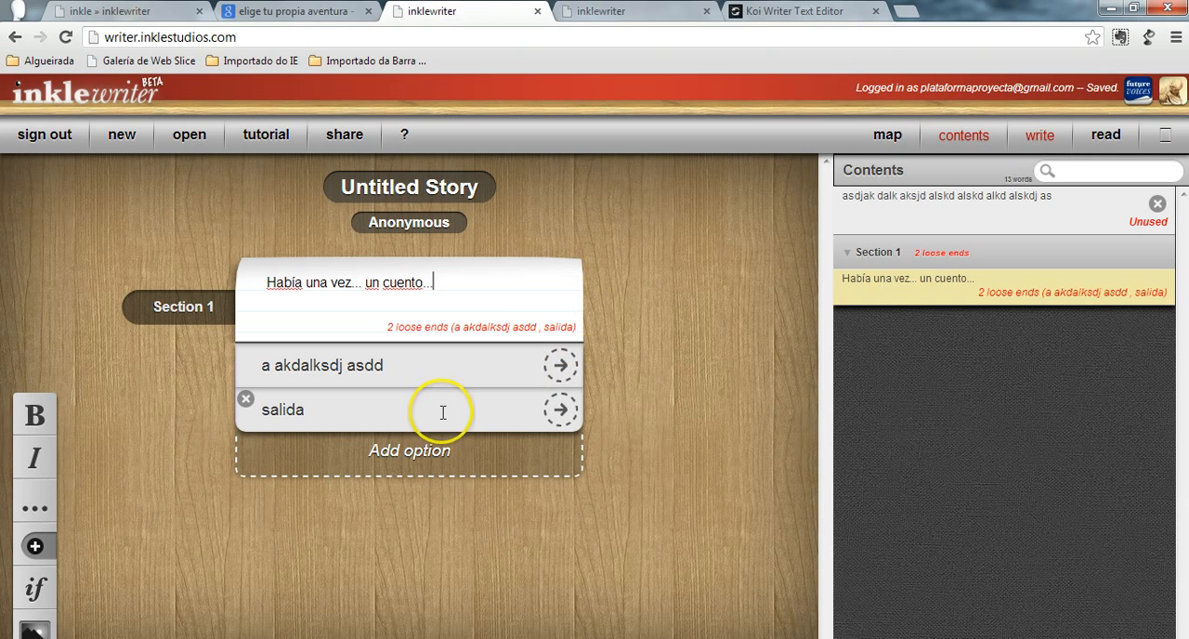
click(561, 410)
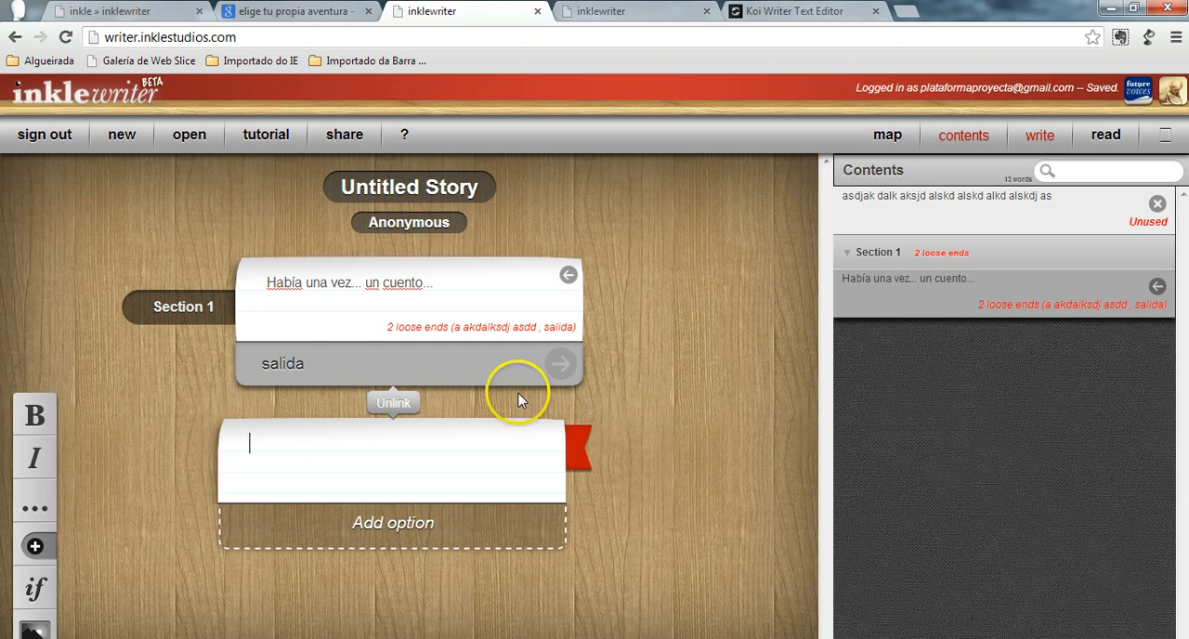
text(sdfkjsldkfj slkfj sldf sdf flksd lj)
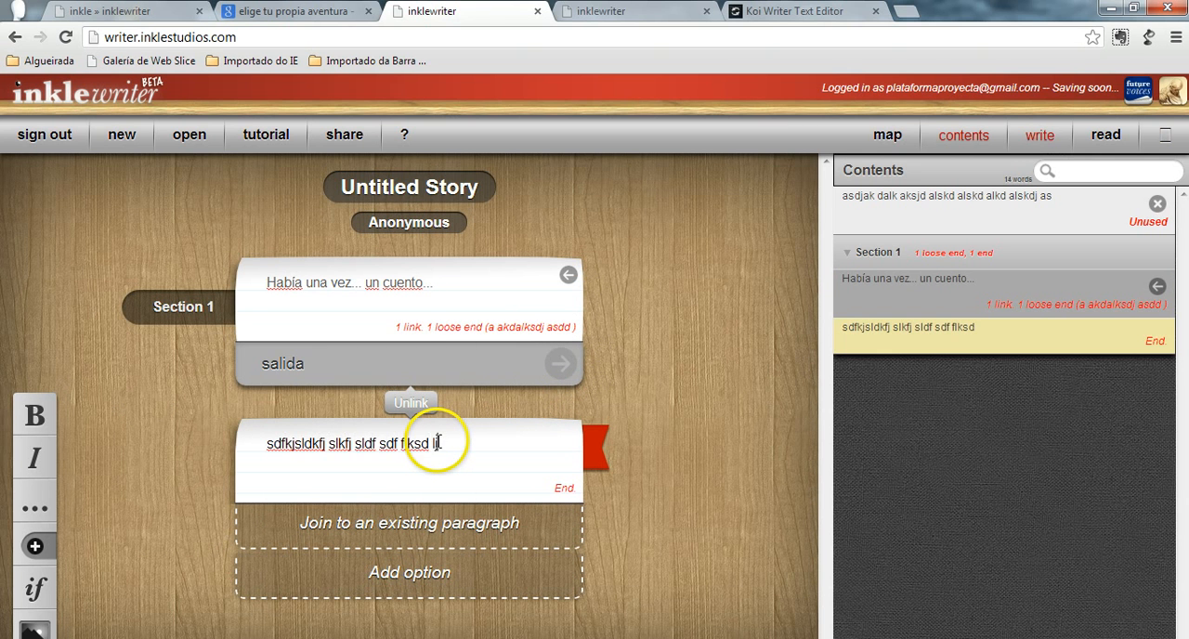
- Add a marker named "recuerdo" to the paragraph following "salida" and display that paragraph's conditions bar
mouse_move(639, 447)
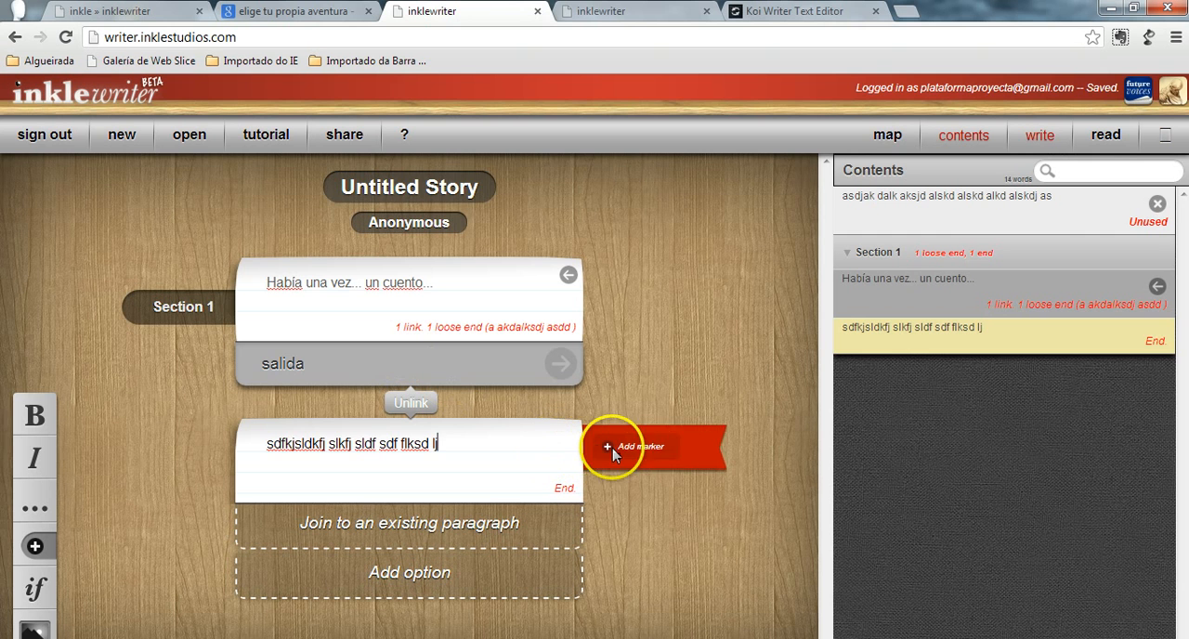
click(656, 450)
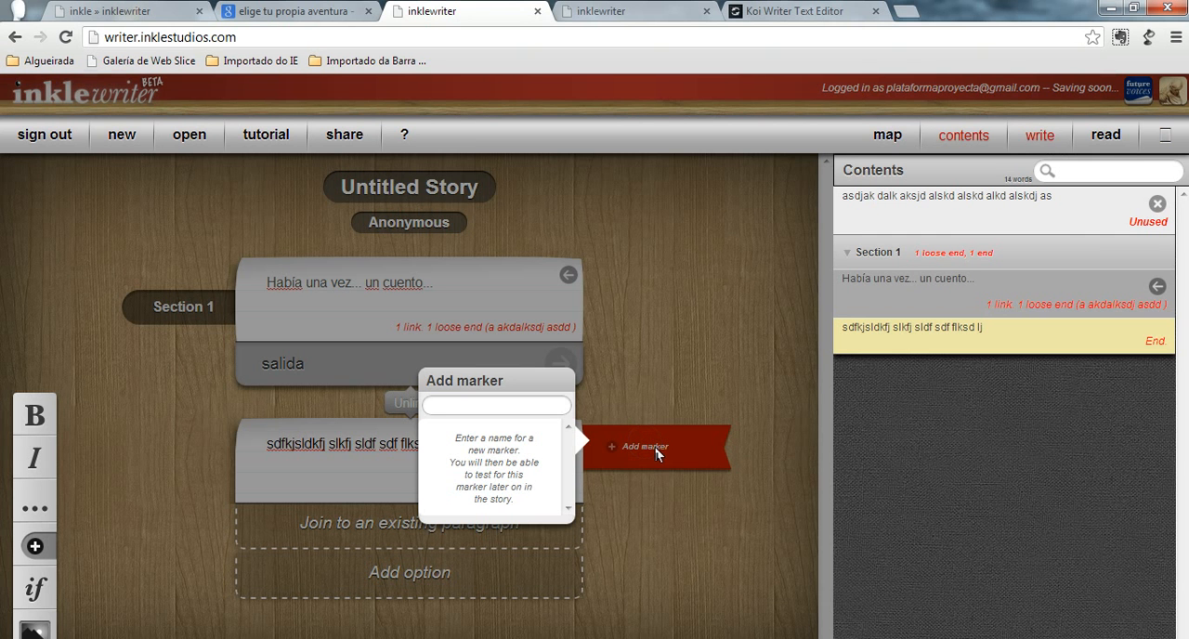
click(494, 407)
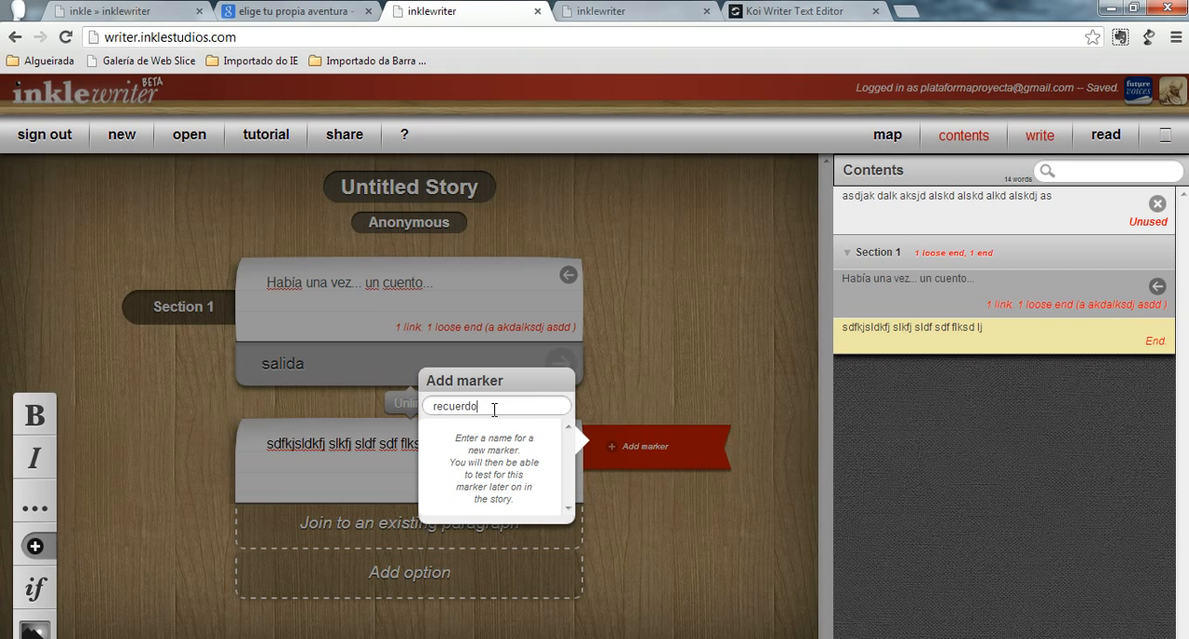
key(Return)
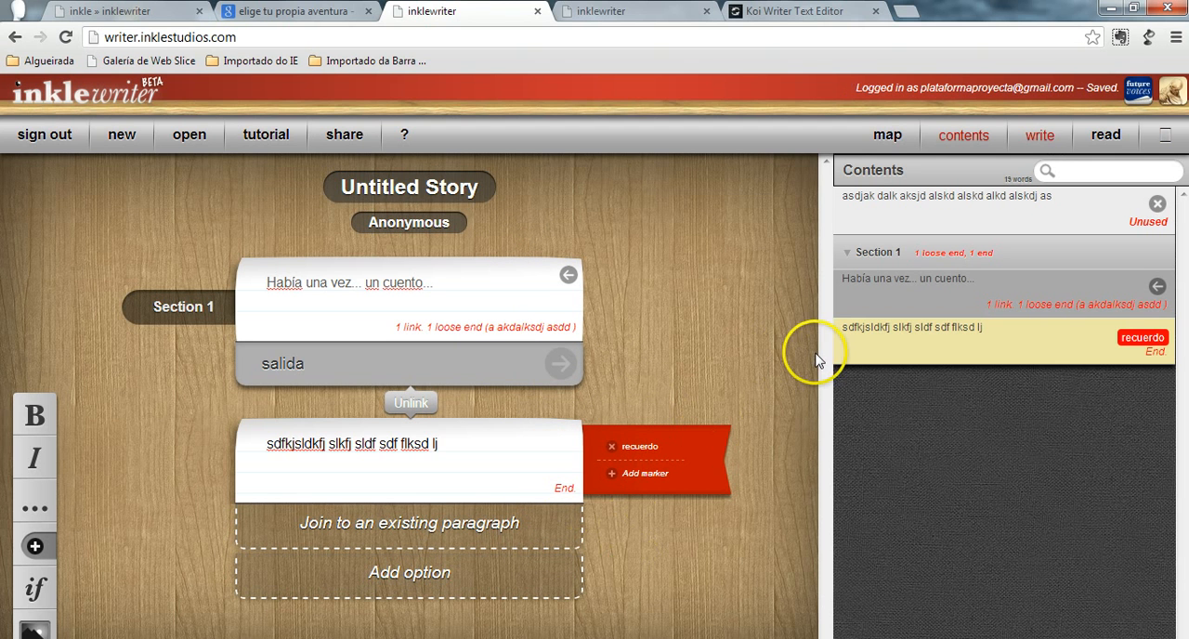
click(36, 588)
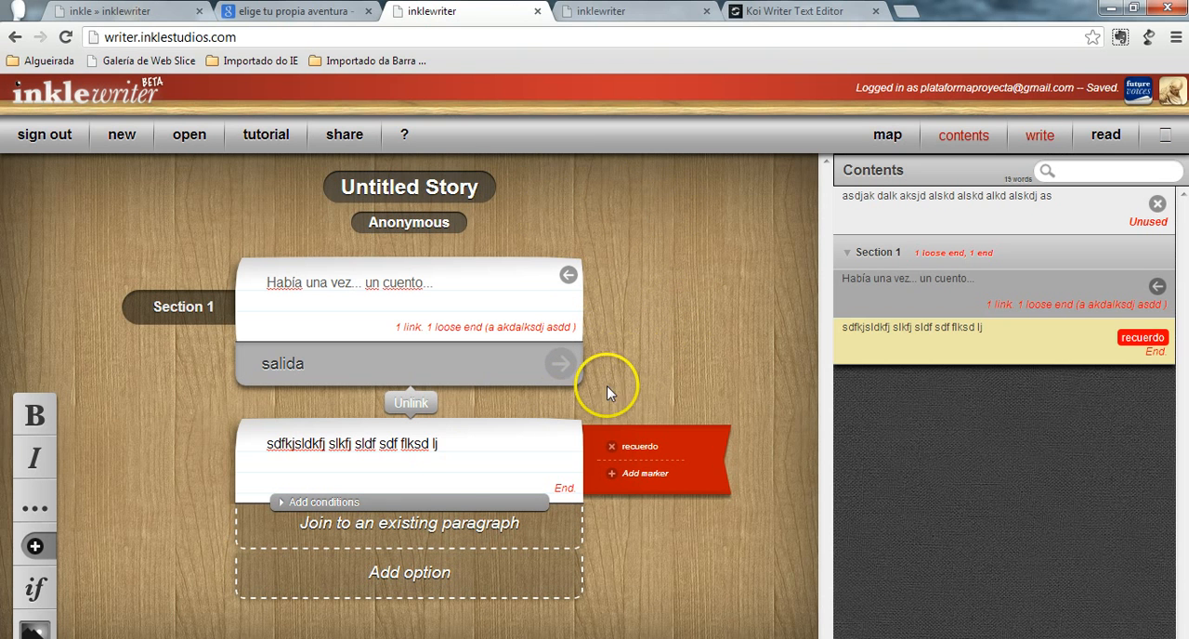
- View the sharing URL for the Untitled Story, close it, and return to the opening paragraph of Section 1
click(338, 135)
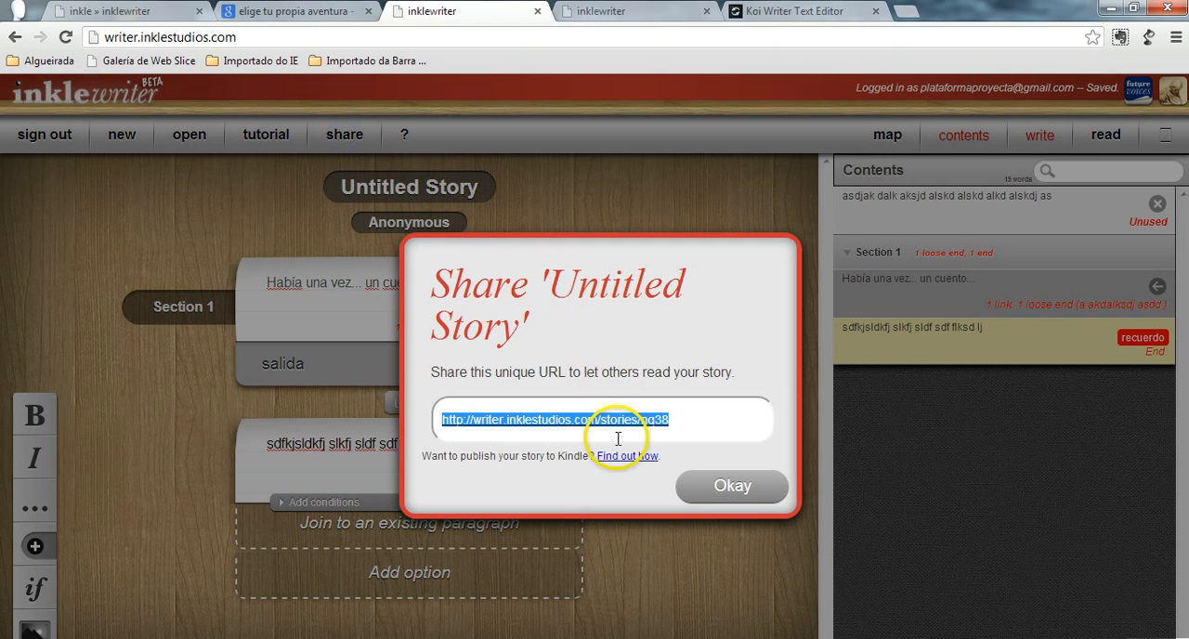
click(731, 485)
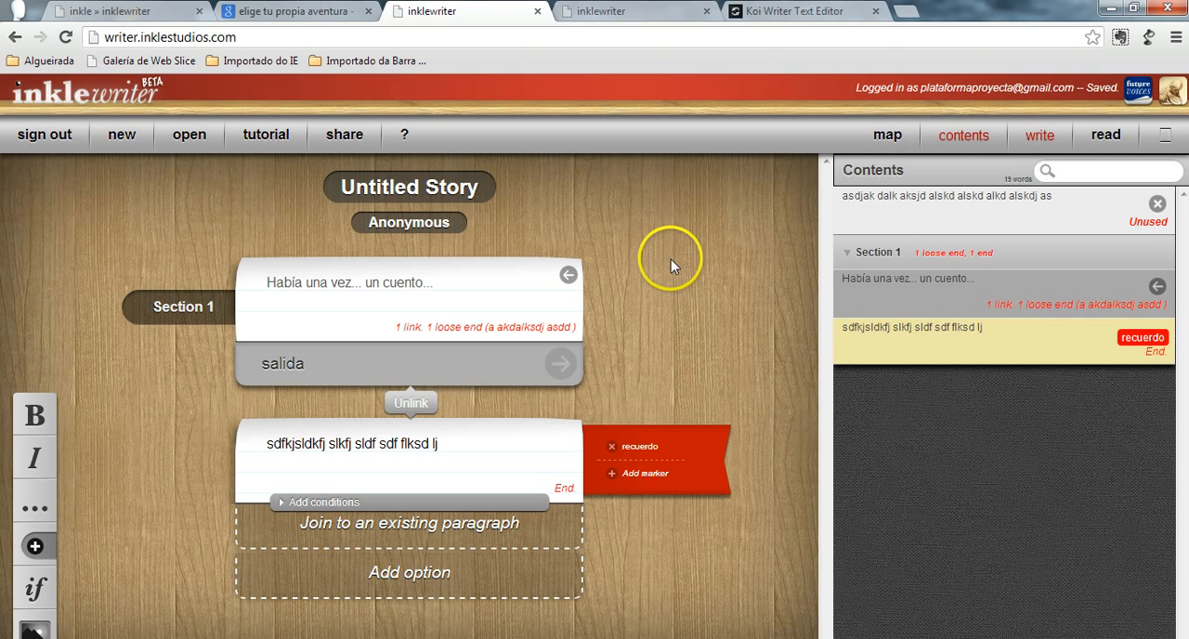
click(383, 296)
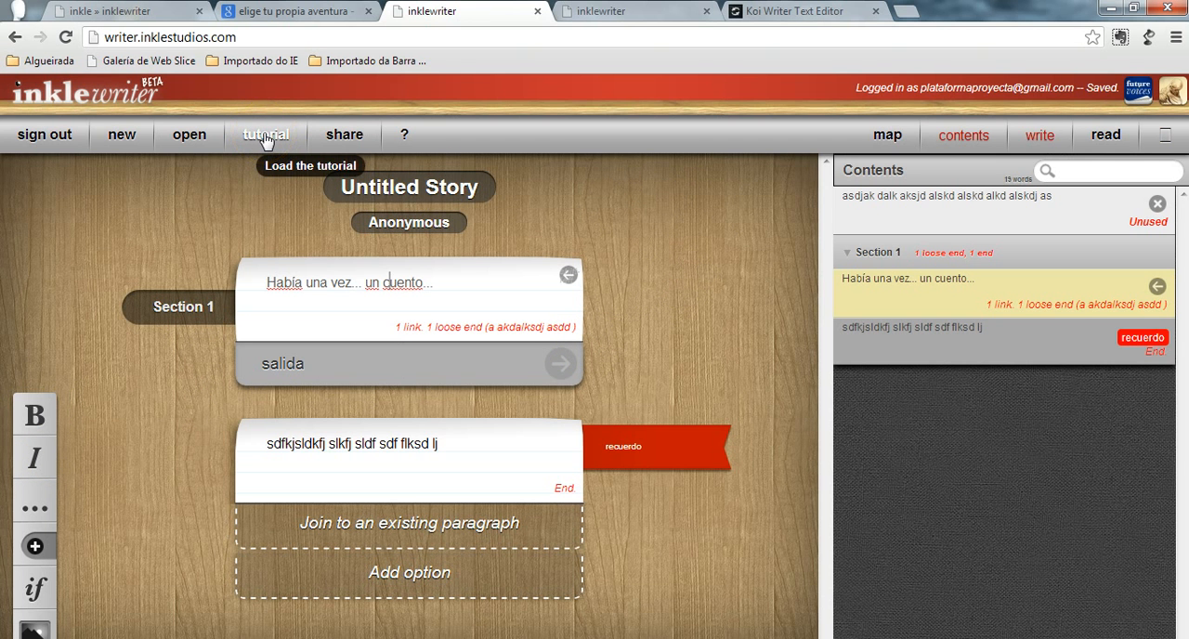
- Switch to Koi Writer to examine the notes on link and random text variation syntax, and return to the Untitled Story in inklewriter
click(828, 13)
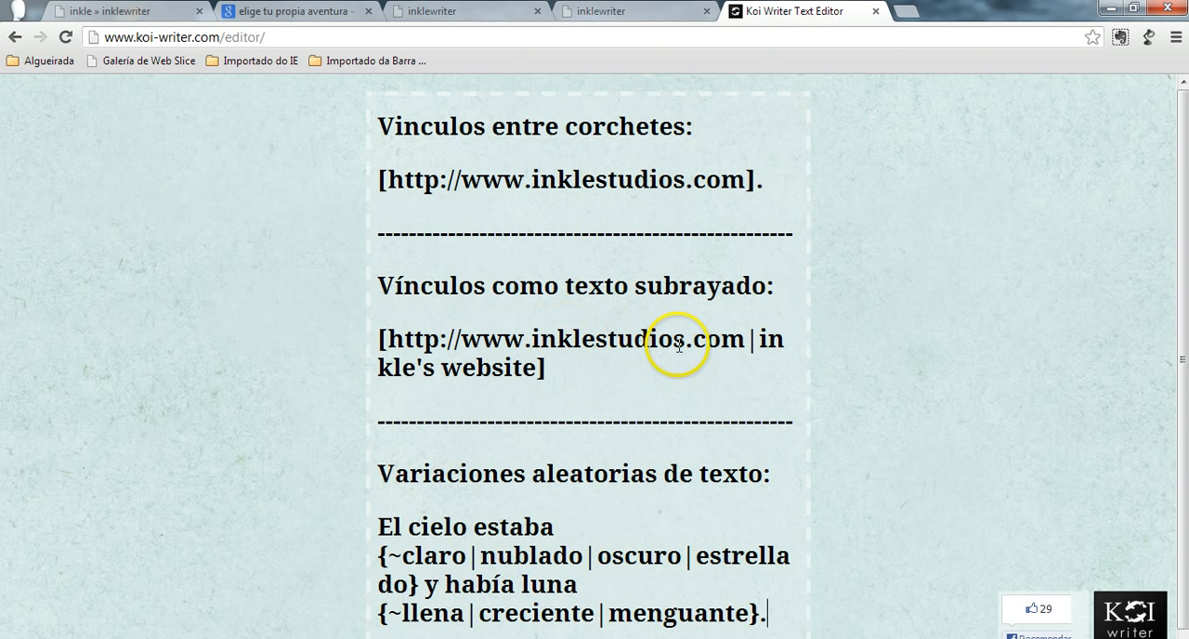
scroll(679, 344, down, 1)
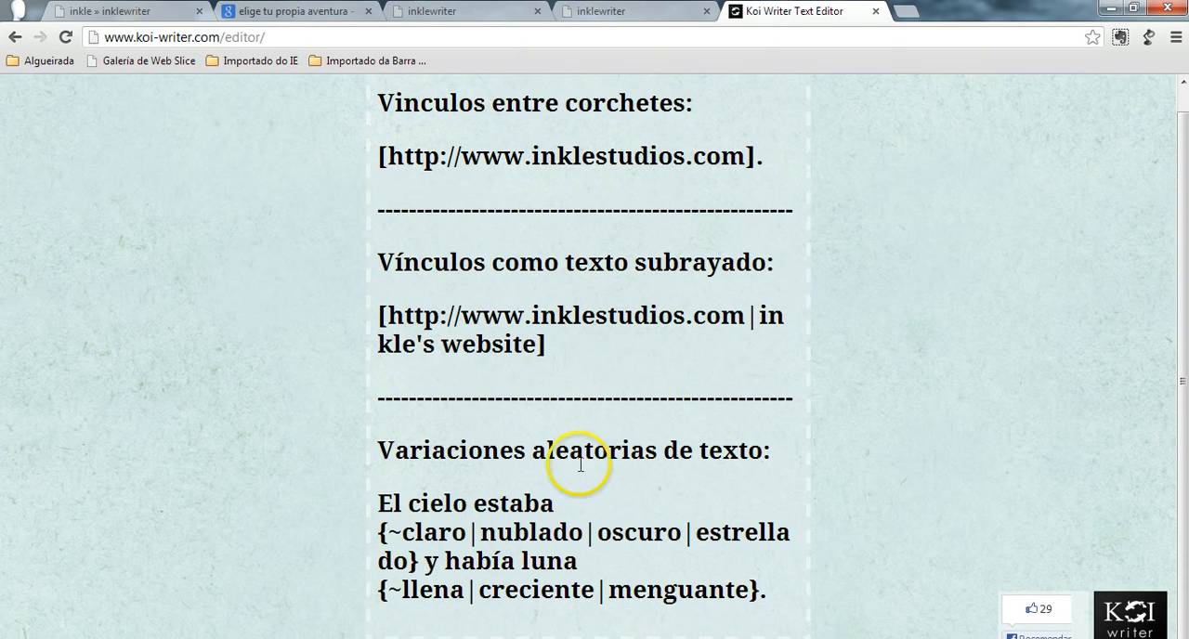
scroll(595, 418, up, 1)
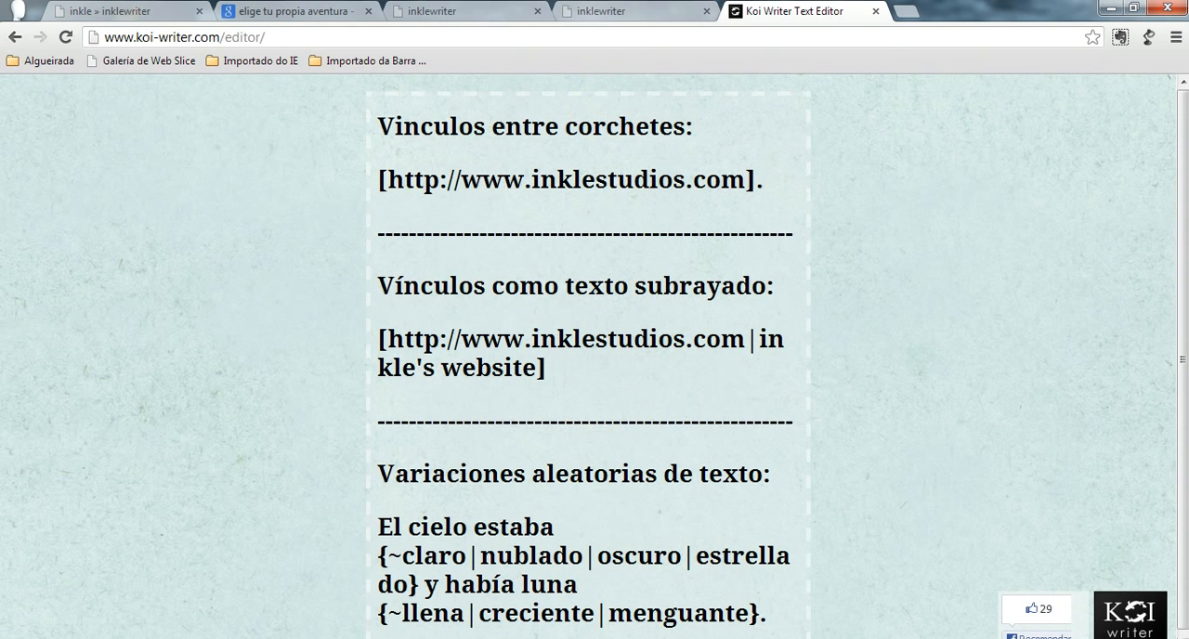
click(598, 17)
click(446, 11)
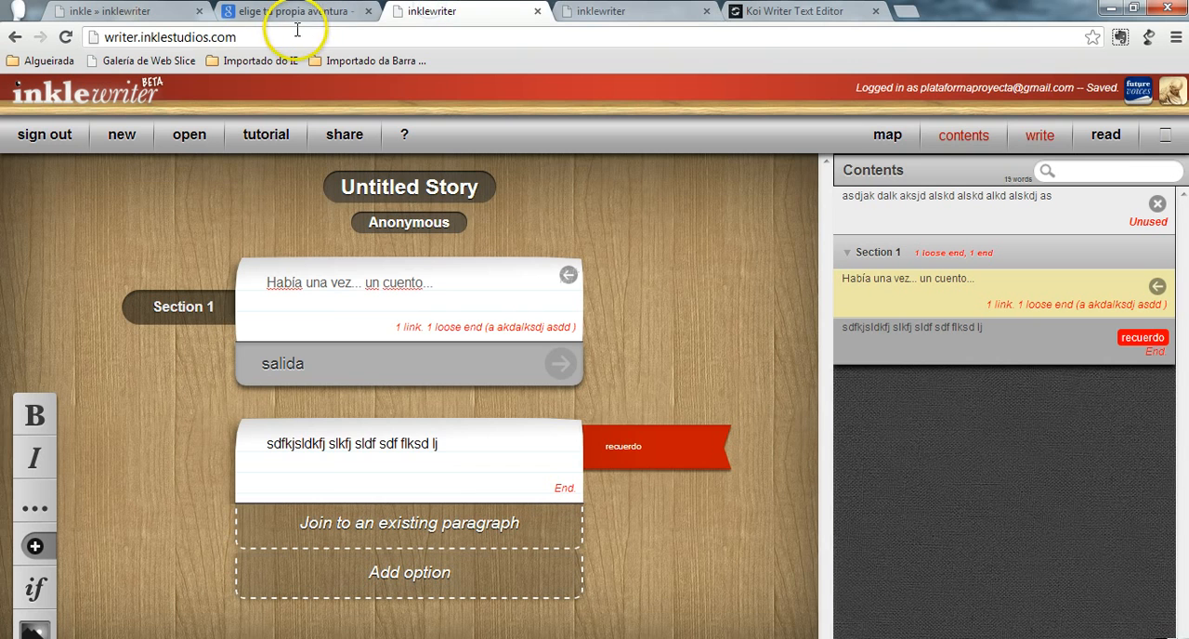